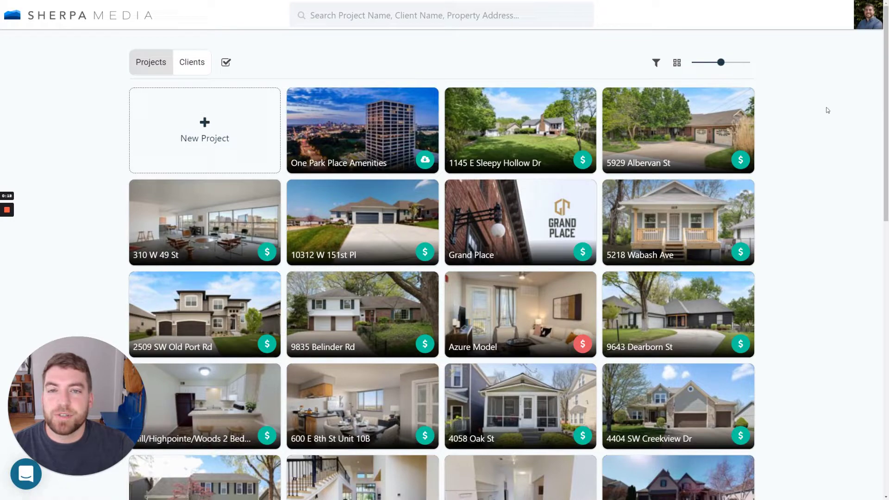
left_click(195, 161)
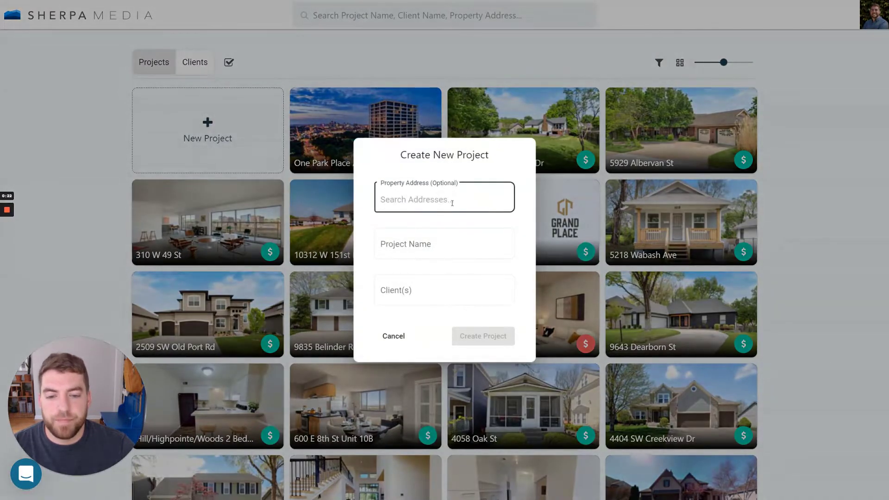
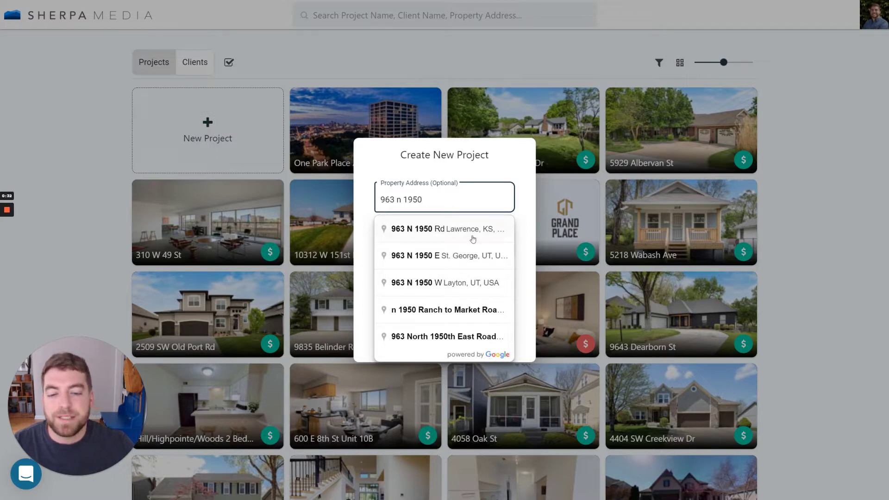
left_click(473, 238)
left_click(419, 293)
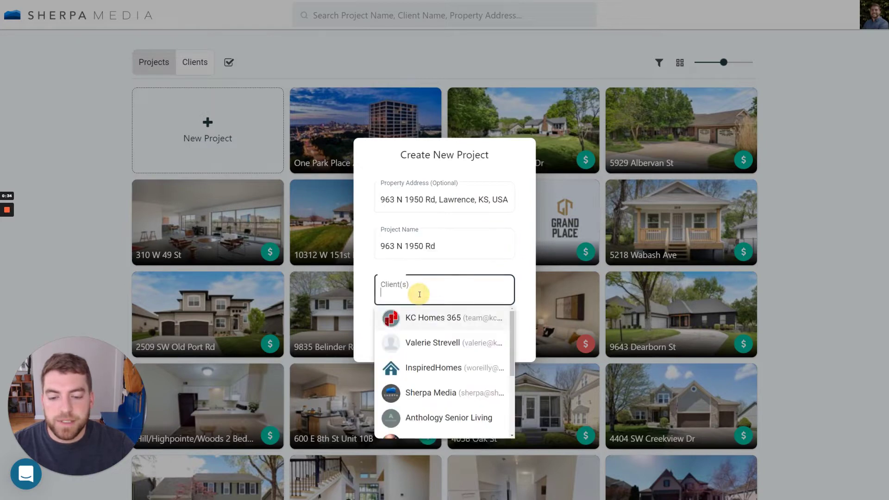
type("thomas")
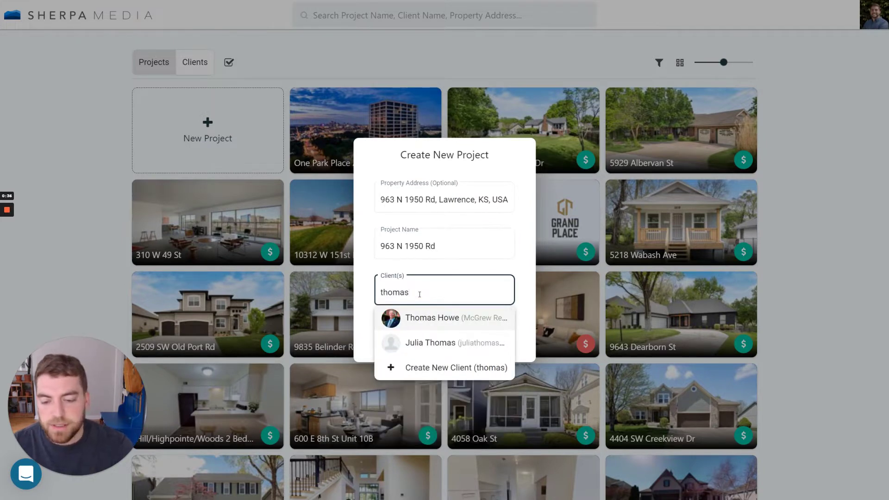
left_click(430, 319)
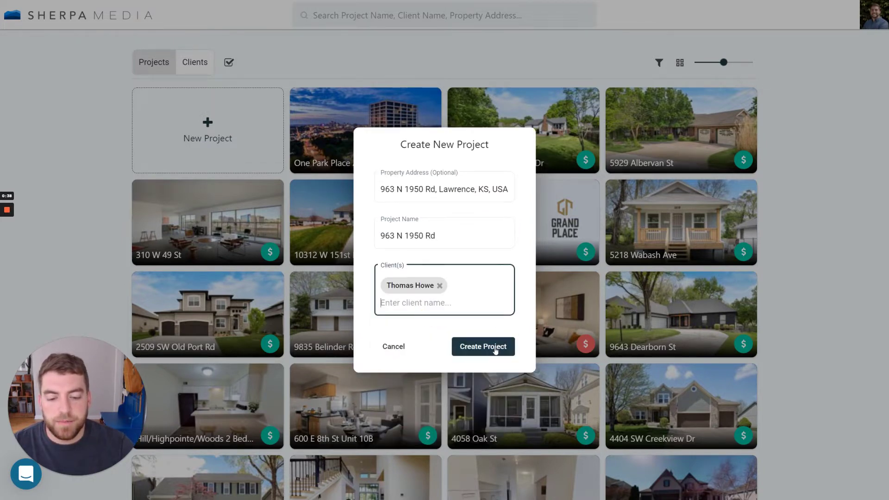
left_click(494, 350)
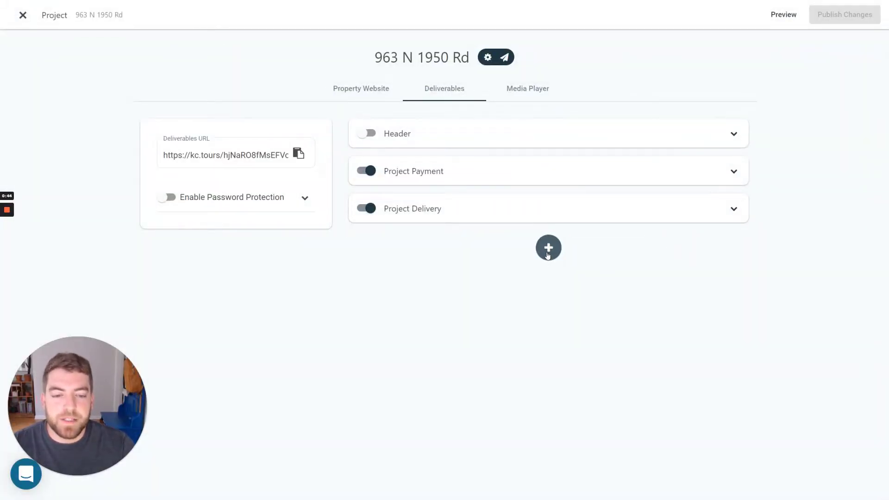
Add a new section to the deliverables page and make it a Video section.
left_click(548, 248)
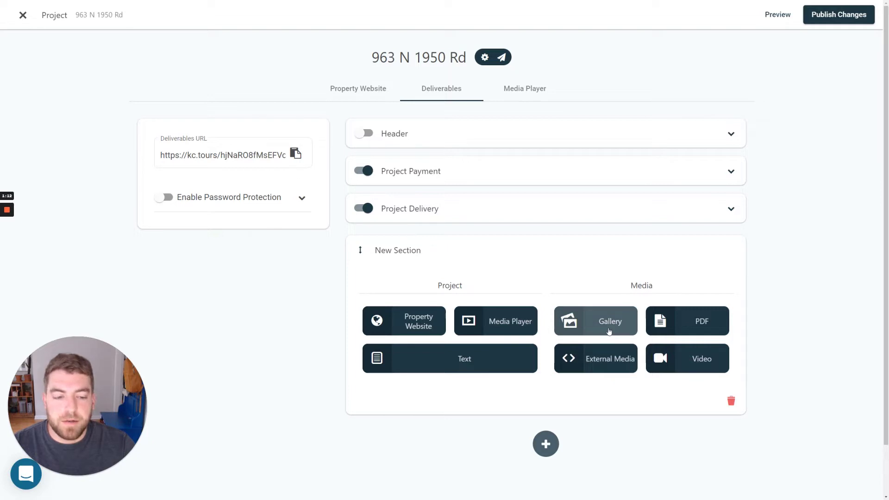
left_click(674, 361)
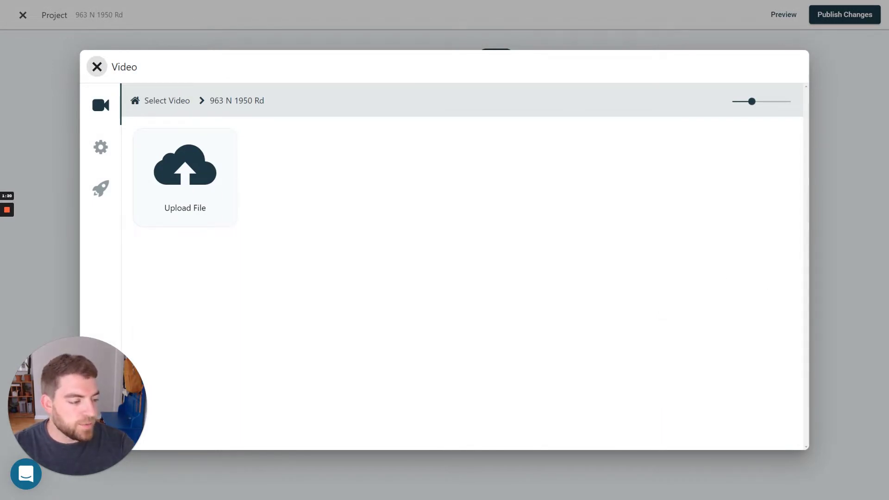
Upload the property video file into the Video section, then add another new section.
left_click_drag(888, 222, 300, 250)
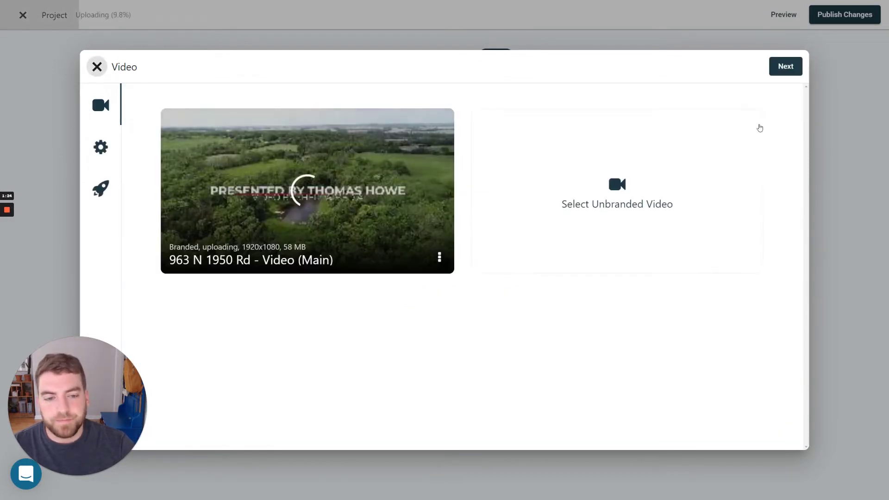
left_click(784, 74)
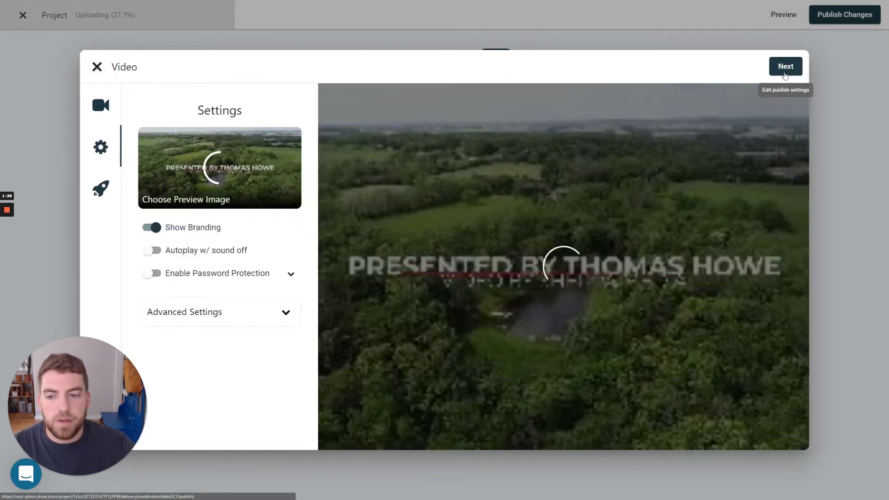
left_click(784, 68)
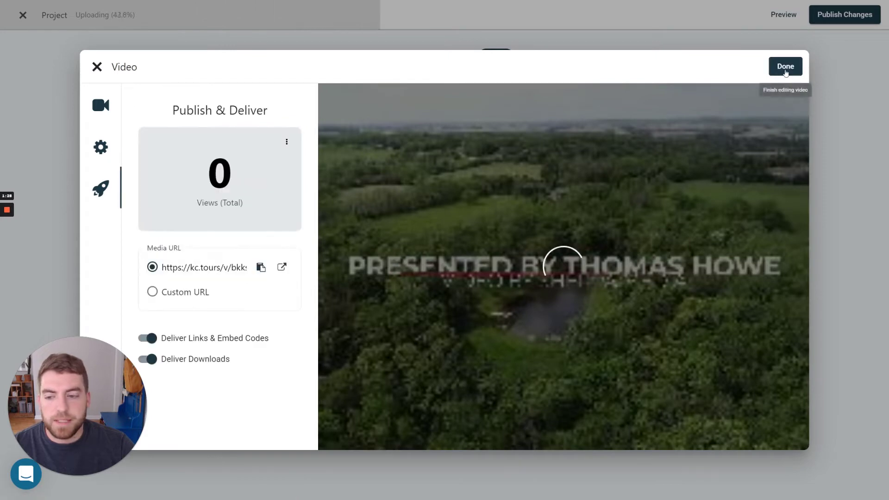
left_click(785, 66)
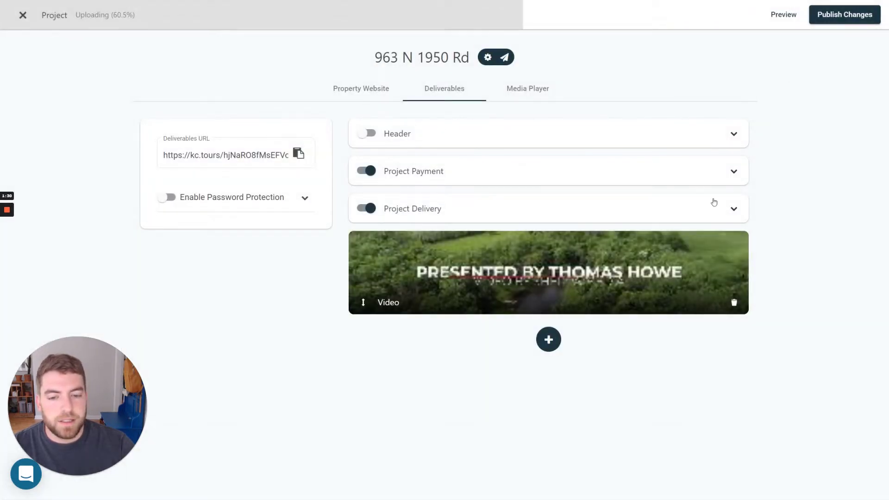
left_click(547, 339)
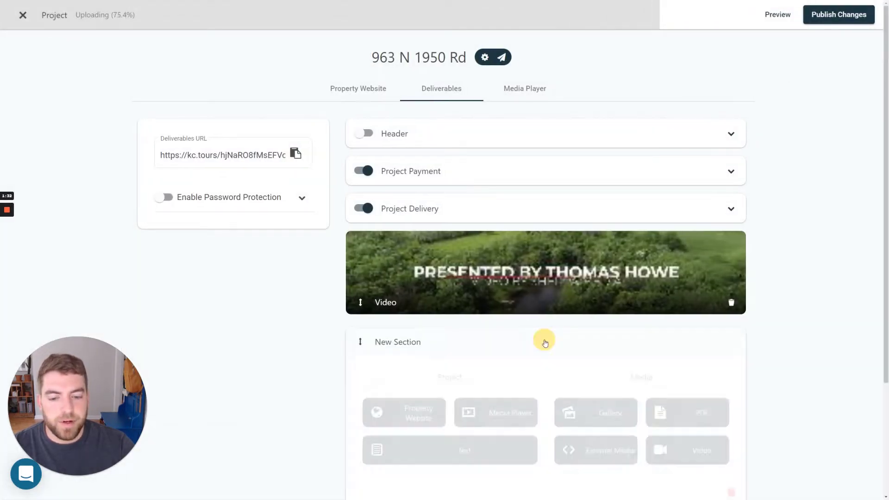
Make the new section a Gallery and upload the property photos into it.
scroll(546, 338, "down", 3)
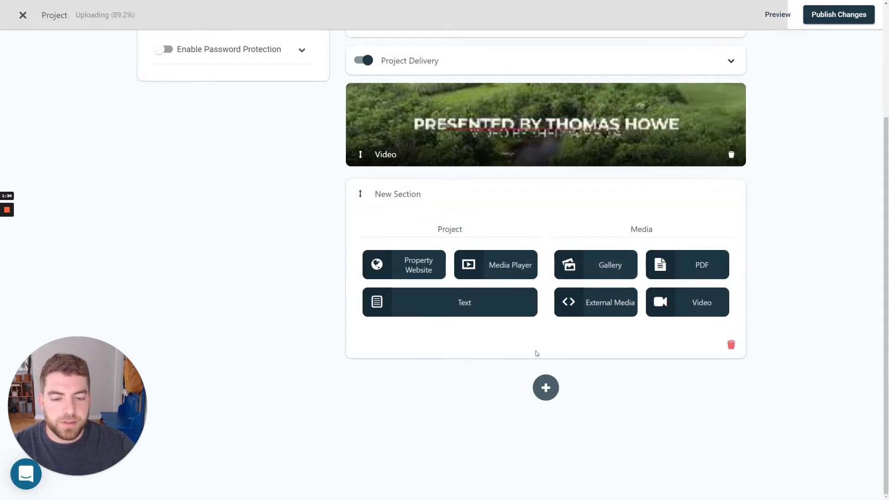
left_click(586, 270)
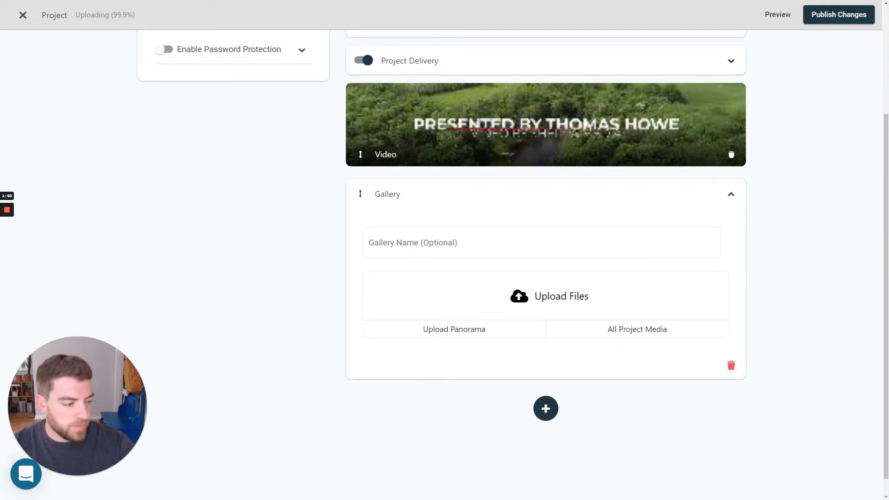
left_click_drag(561, 294, 554, 319)
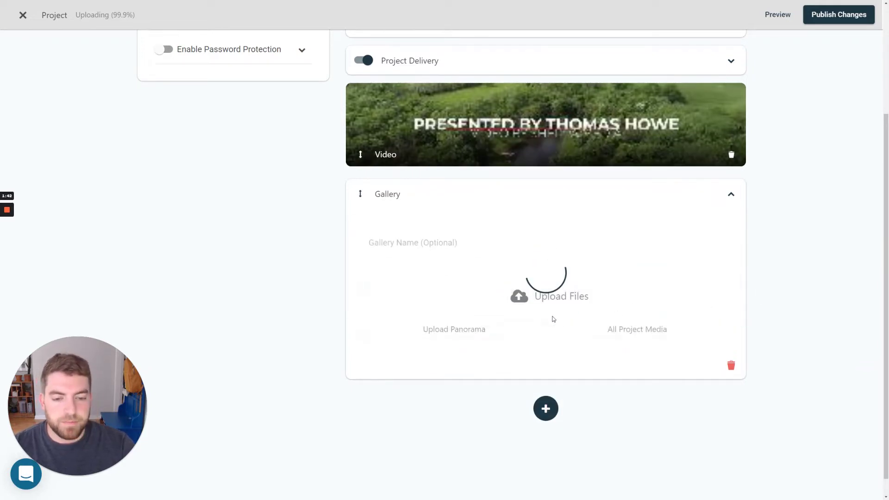
scroll(551, 320, "down", 2)
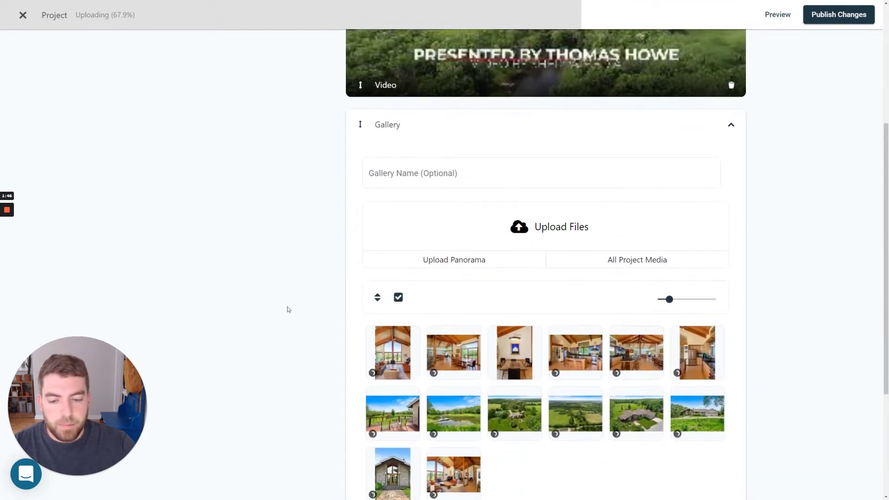
Sort the gallery photos by File Name (ASC).
left_click(377, 263)
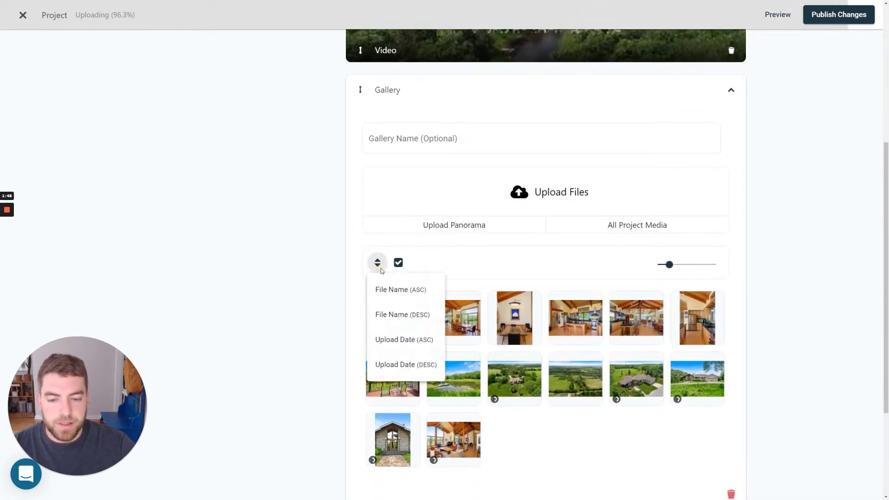
left_click(389, 292)
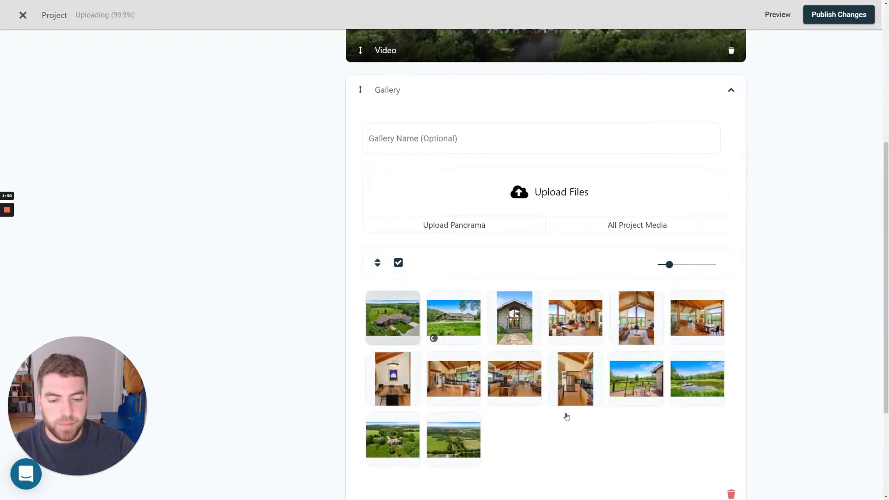
left_click(376, 262)
left_click(383, 292)
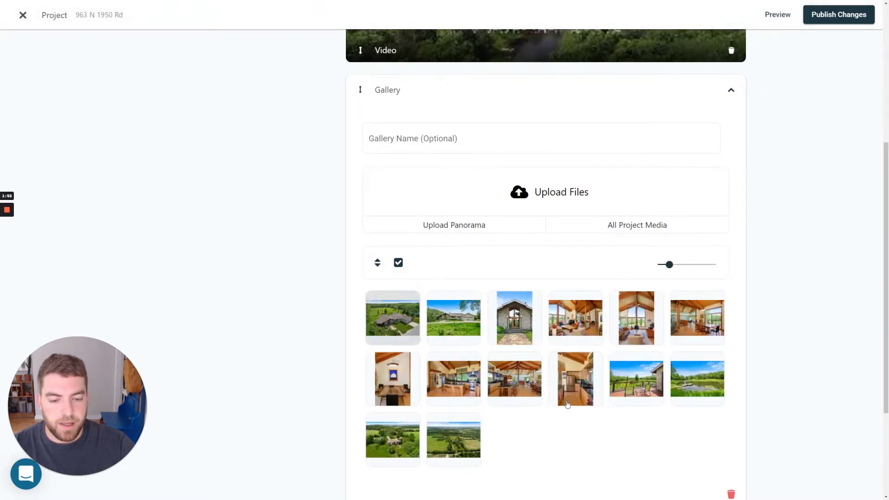
scroll(570, 403, "down", 3)
scroll(639, 378, "up", 2)
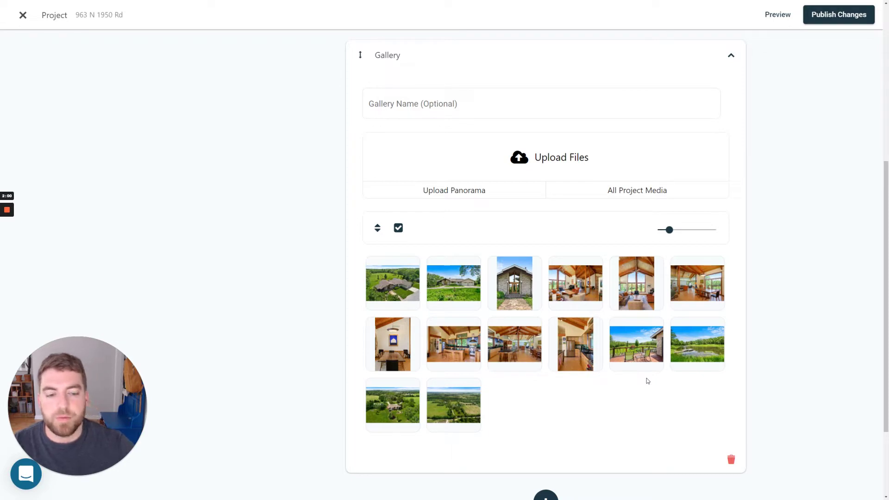
left_click(378, 228)
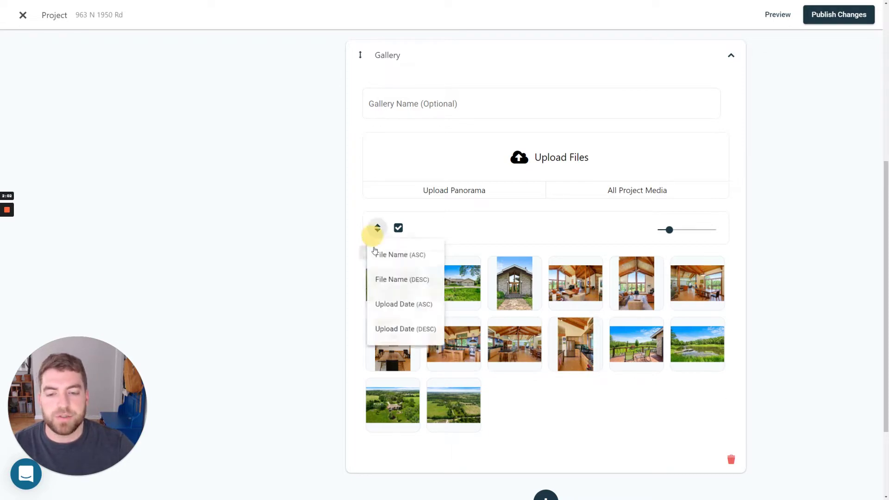
left_click(384, 254)
scroll(758, 314, "up", 4)
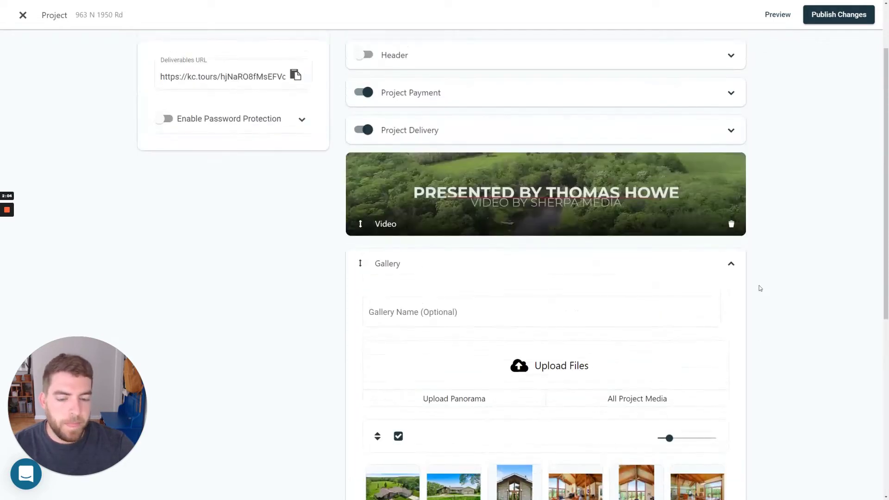
scroll(759, 287, "down", 5)
Leave the first photo in place and collapse the Gallery section.
left_click(400, 257)
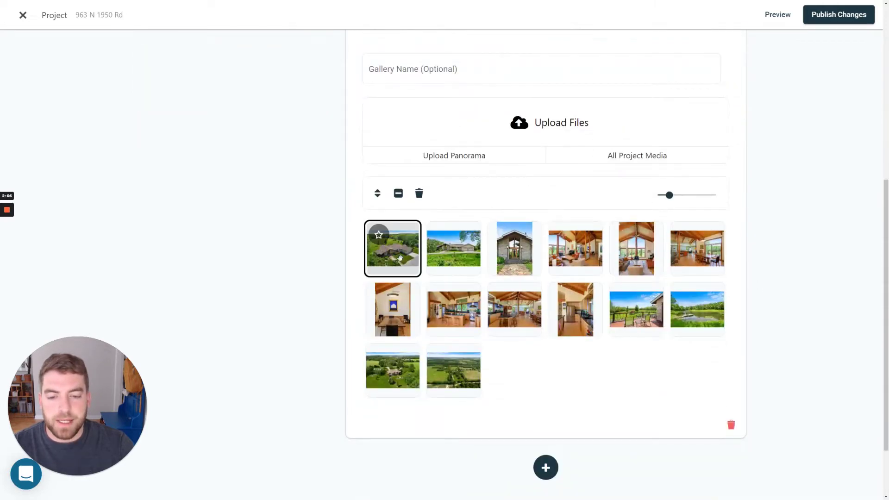
mouse_move(400, 258)
left_mouse_down()
mouse_move(565, 310)
mouse_move(399, 259)
left_mouse_up()
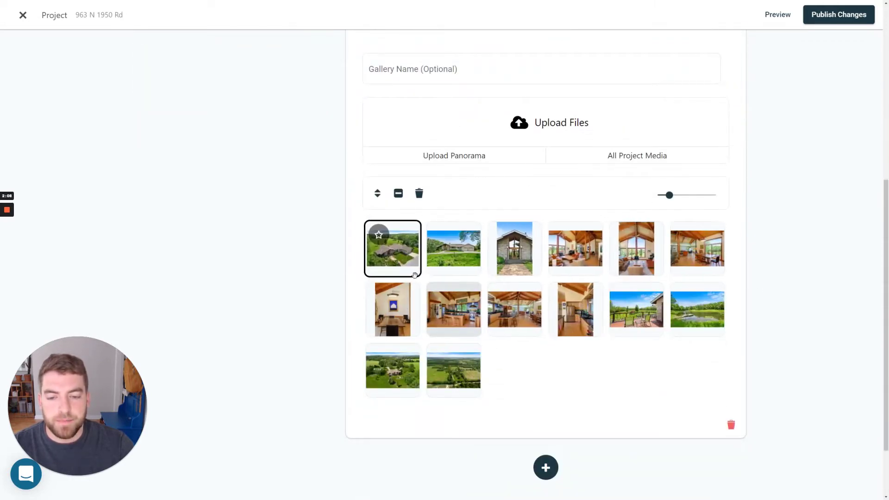
scroll(540, 369, "up", 2)
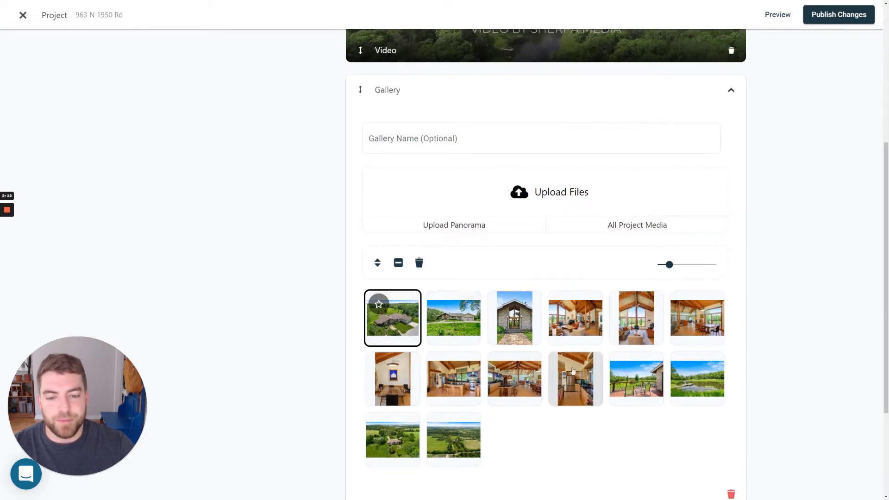
scroll(573, 370, "up", 3)
left_click(716, 232)
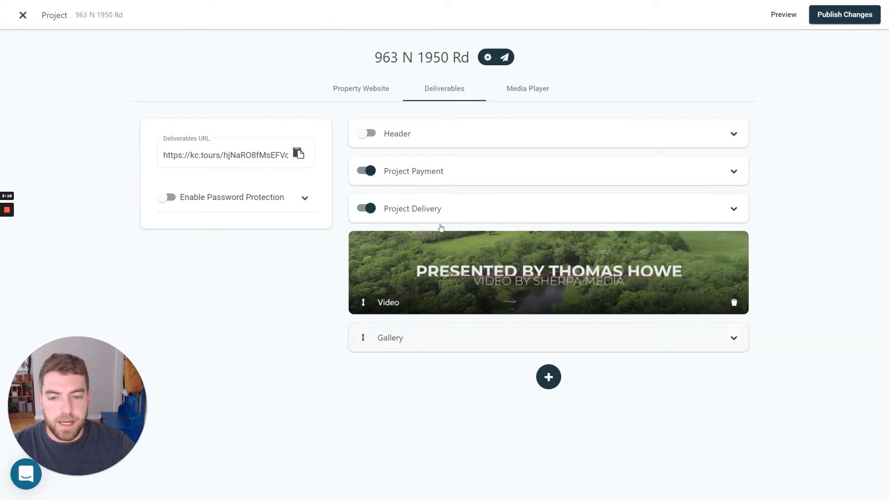
Set the aerial house photo as the deliverables header background image.
left_click(415, 147)
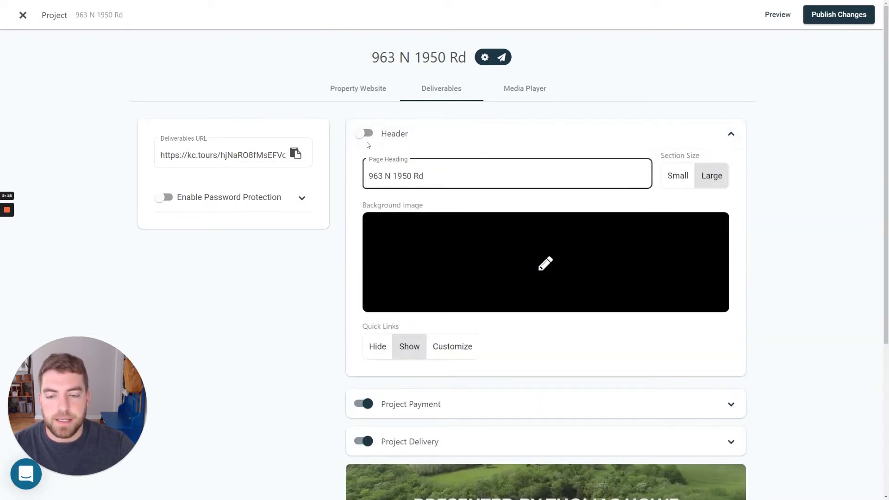
left_click(540, 254)
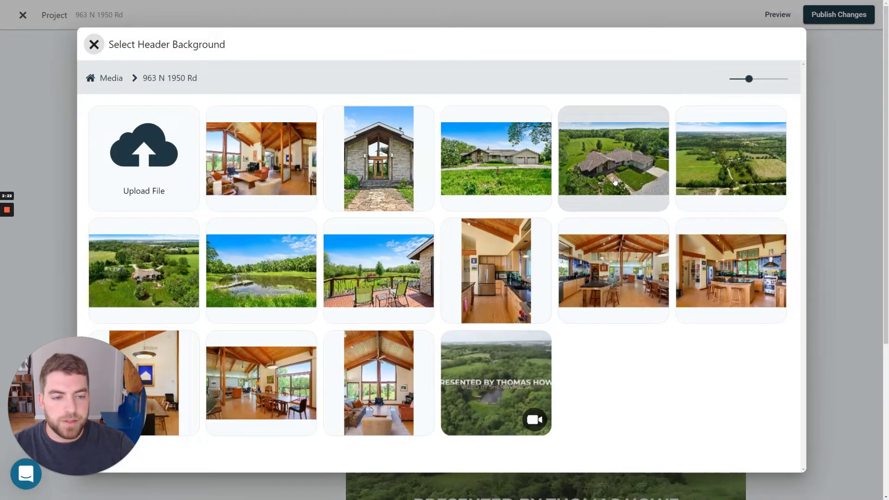
left_click(614, 182)
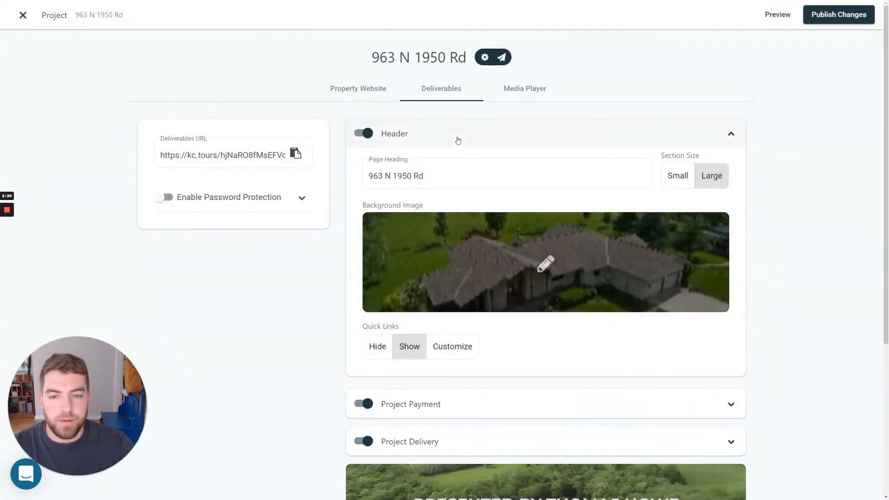
left_click(457, 139)
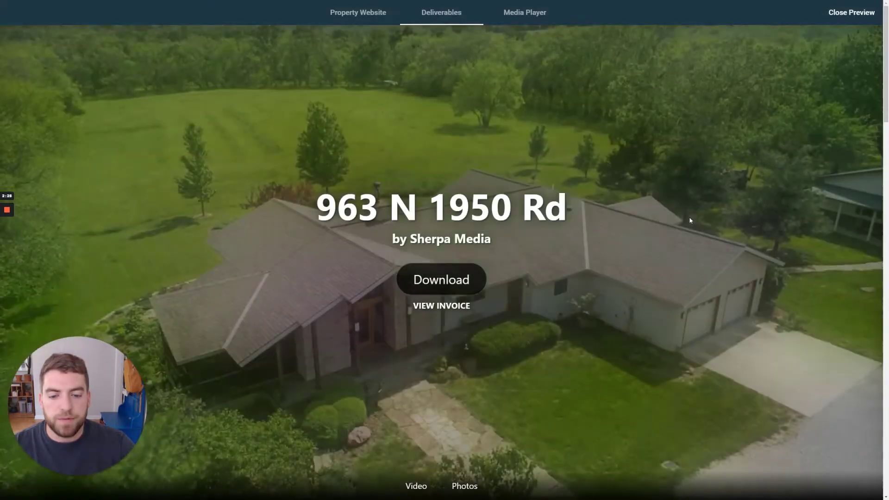
Scroll through the preview's Video and Photos sections, then close the preview.
scroll(690, 220, "down", 3)
scroll(651, 228, "down", 5)
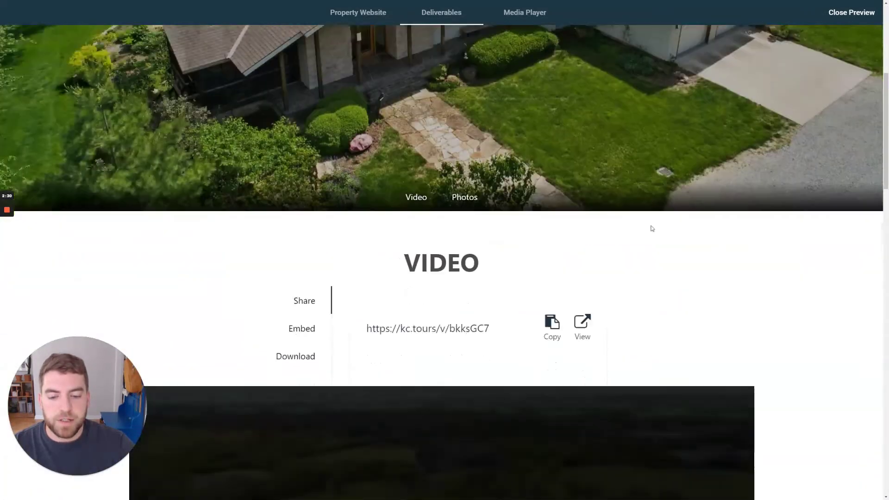
scroll(512, 208, "down", 15)
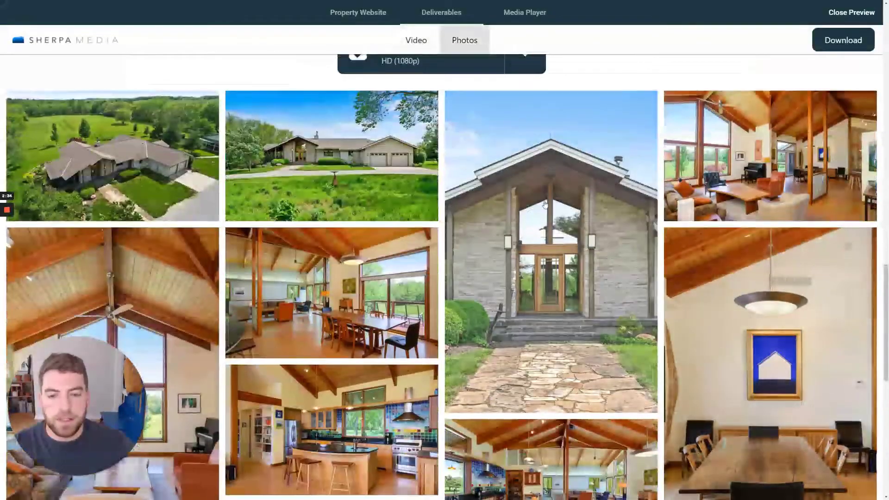
scroll(861, 237, "down", 5)
scroll(570, 237, "up", 12)
scroll(570, 237, "down", 5)
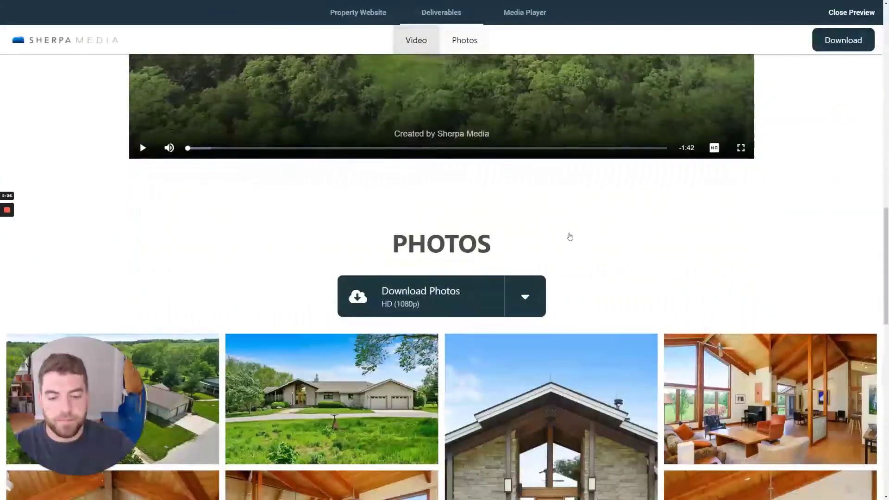
scroll(570, 237, "up", 15)
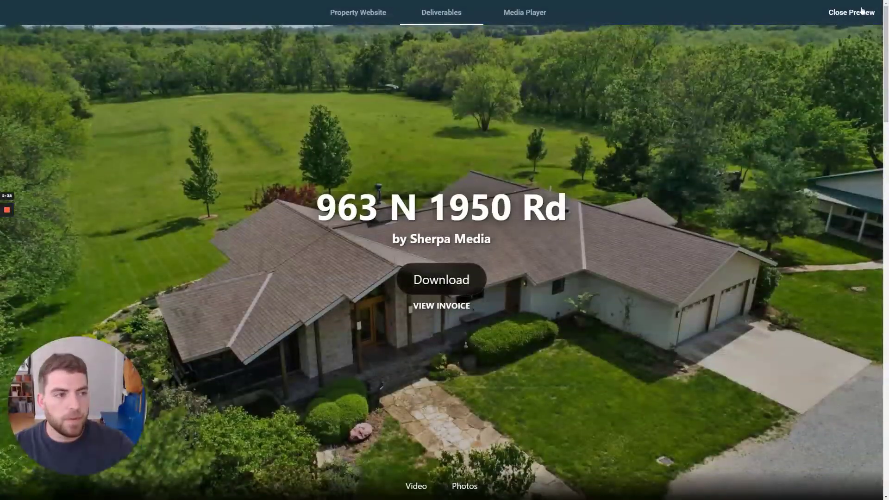
left_click(862, 10)
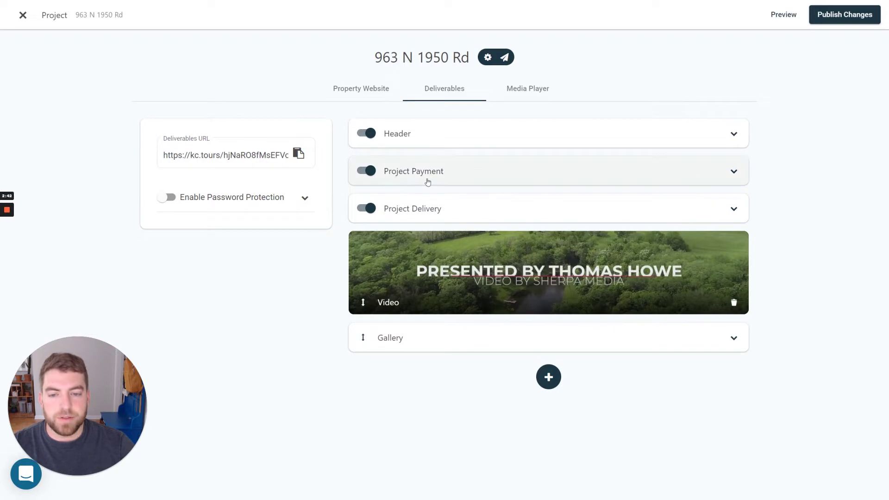
Expand Project Payment, dismiss the invoice link/PDF form, and start a new invoice.
left_click(472, 181)
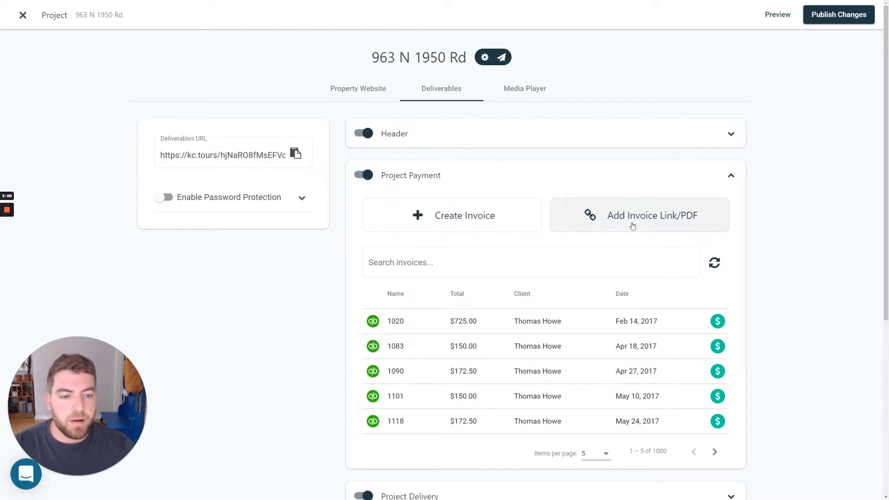
left_click(656, 224)
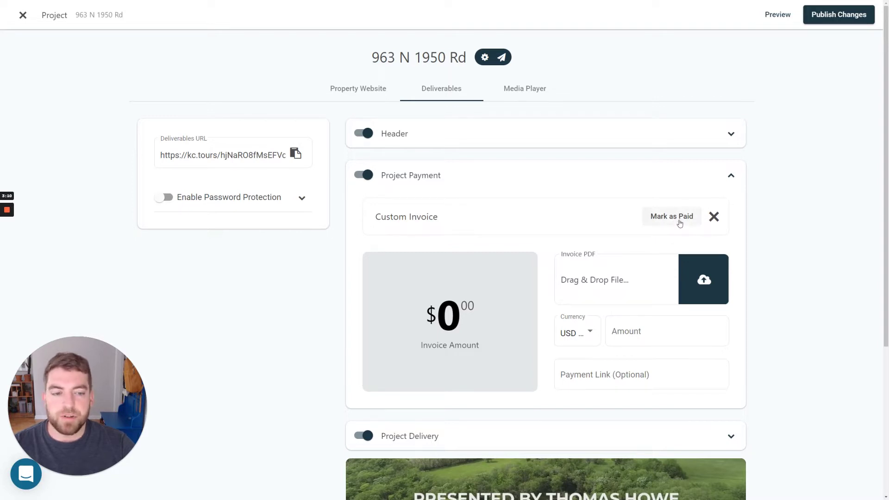
left_click(714, 217)
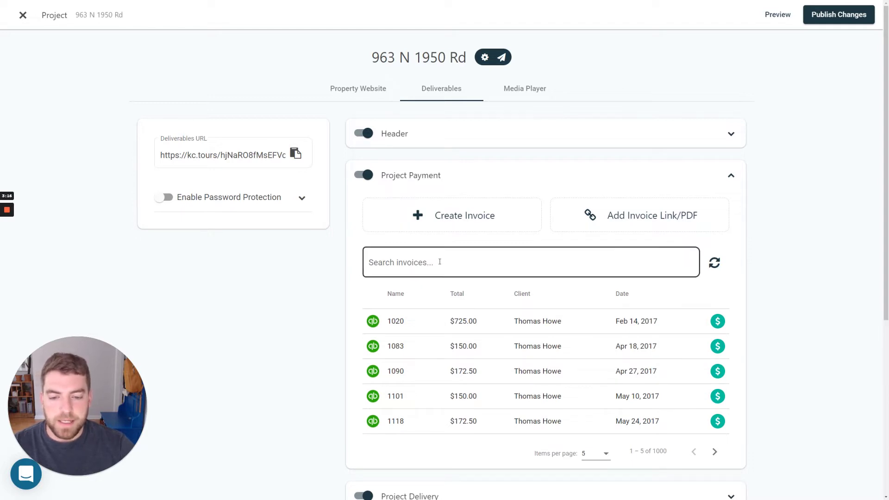
left_click(454, 210)
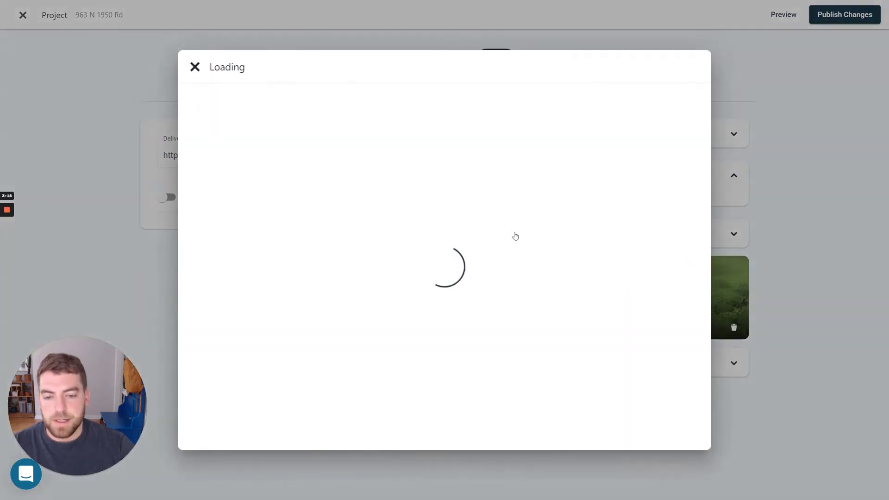
Add a Photography (Real Estate) line item at rate 299, then close the invoice details.
left_click(350, 130)
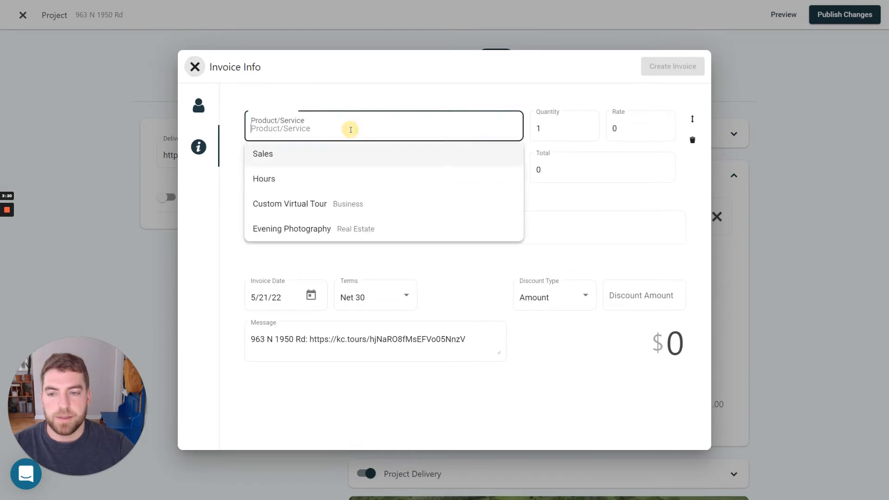
type("photg")
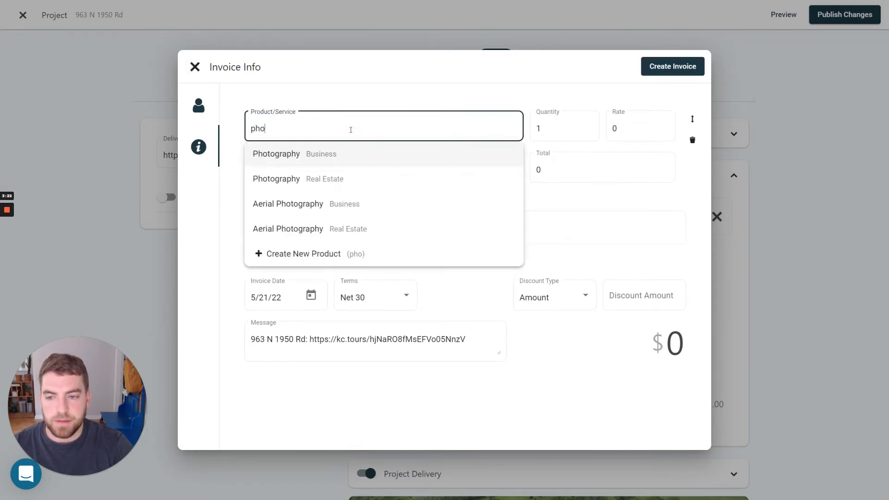
left_click(341, 181)
left_click(625, 129)
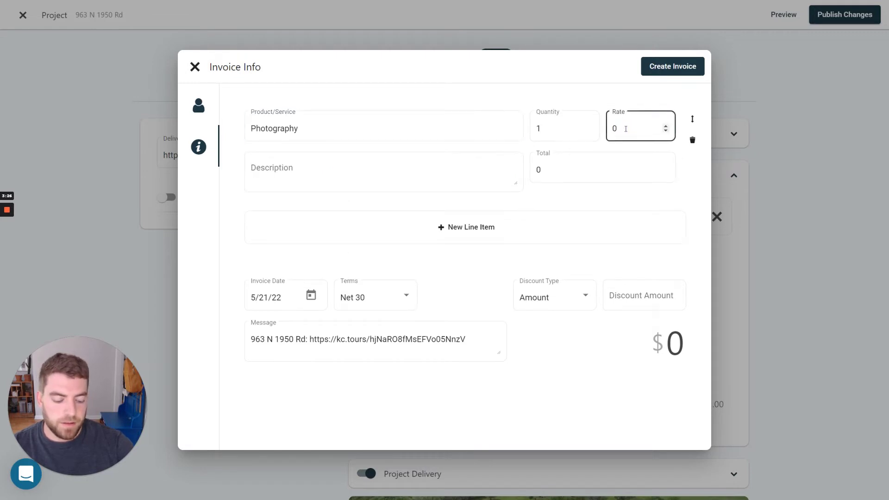
type("299")
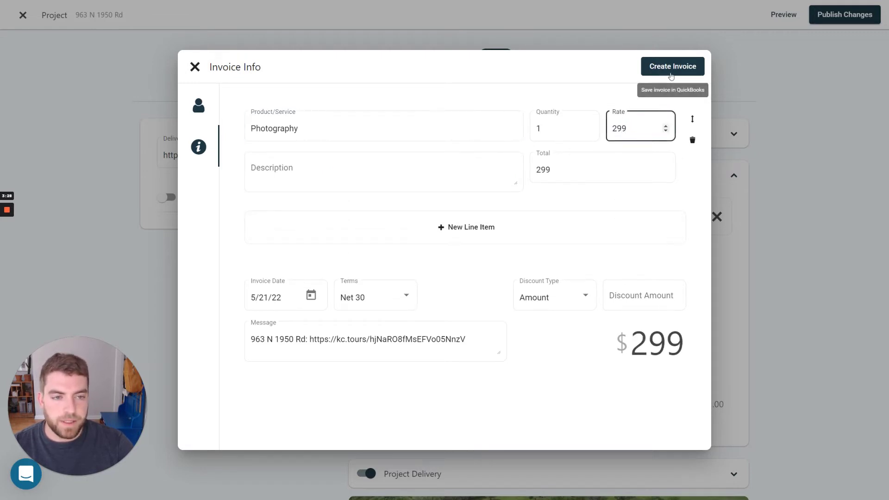
left_click(195, 68)
Discard the draft and attach the existing $996 invoice found by searching 'example'.
left_click(717, 216)
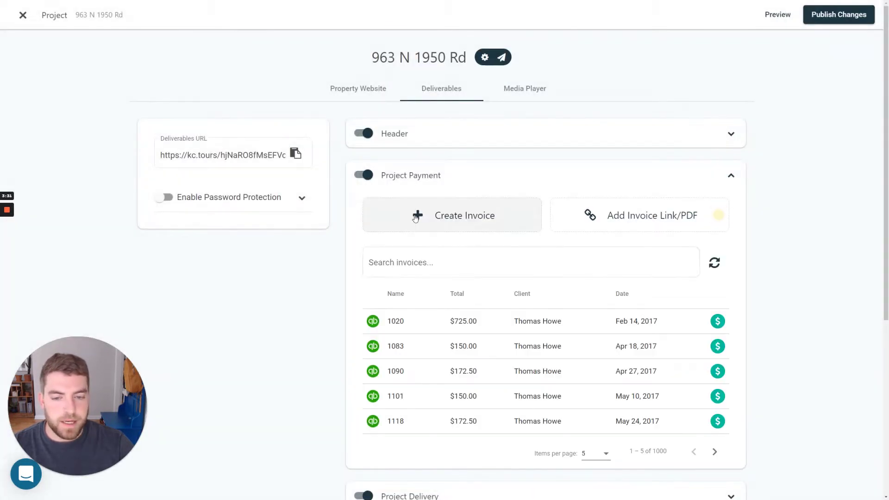
left_click(416, 260)
type("example")
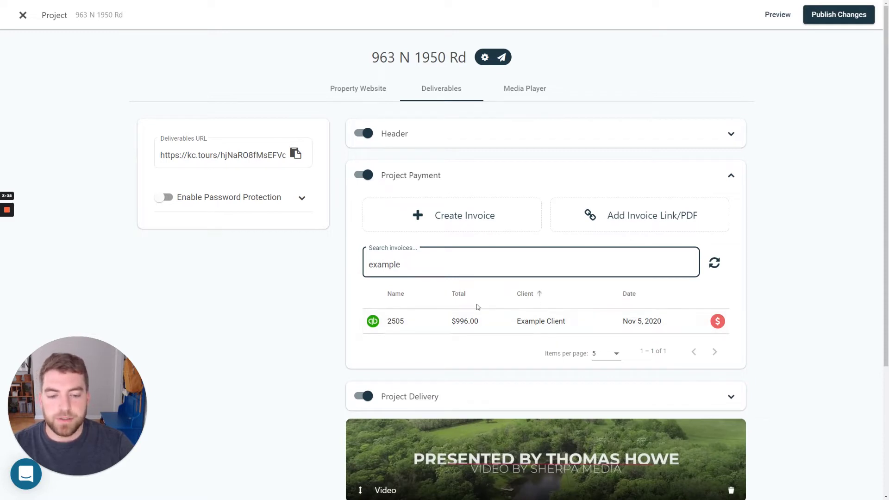
left_click(535, 322)
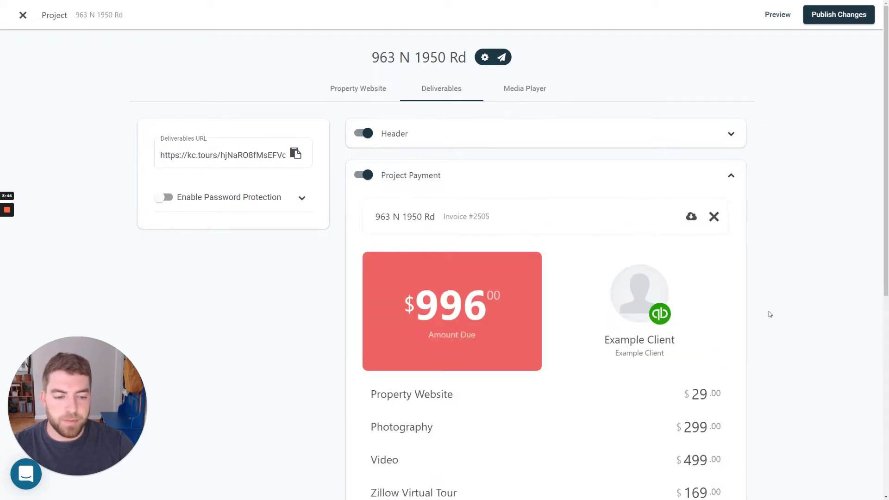
left_click(637, 174)
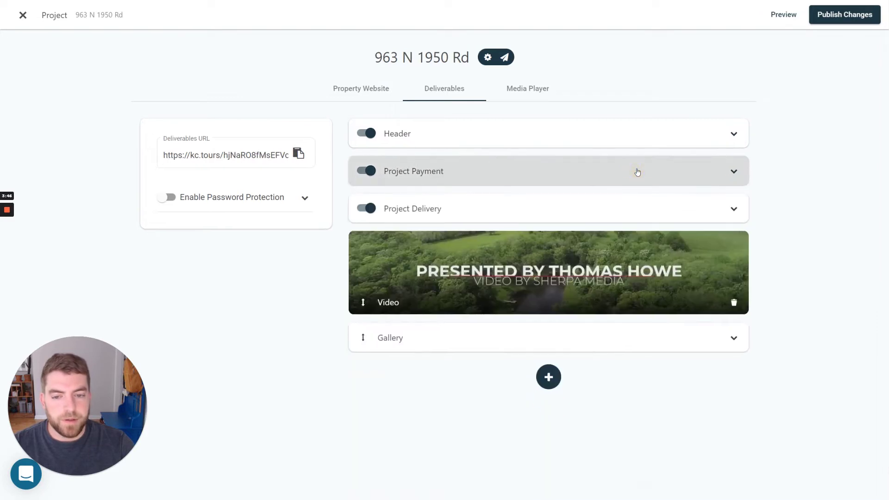
Keep Standard Real Estate Licensing under Project Delivery, then publish the changes.
left_click(398, 221)
scroll(332, 231, "down", 2)
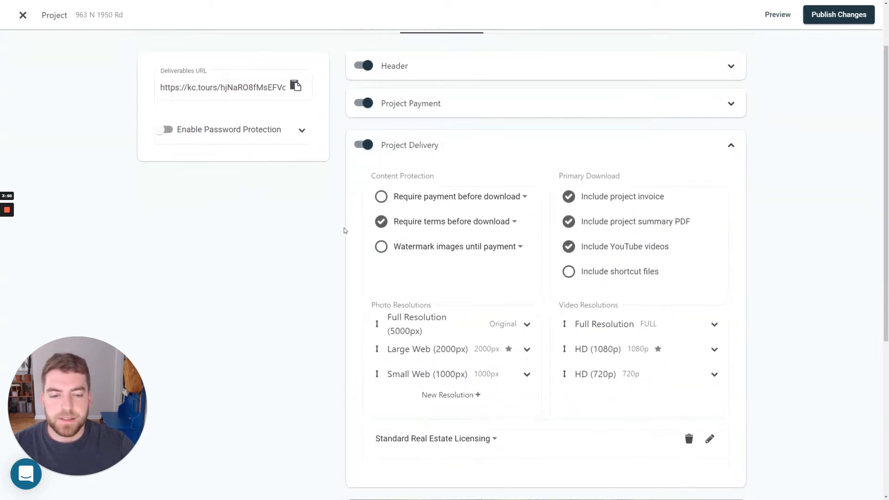
scroll(331, 232, "down", 1)
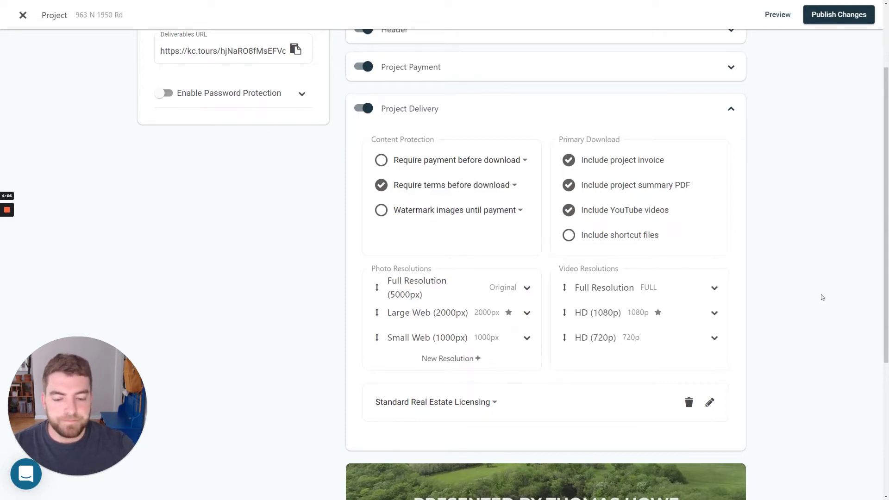
left_click(473, 407)
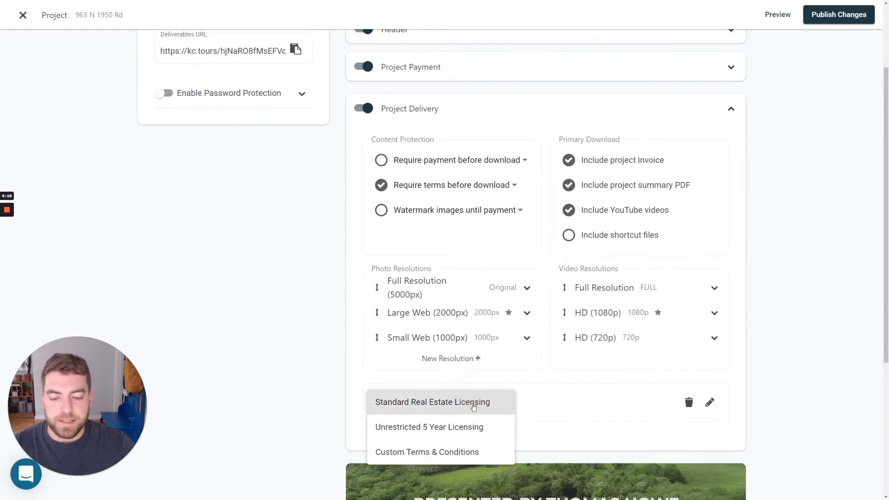
left_click(484, 409)
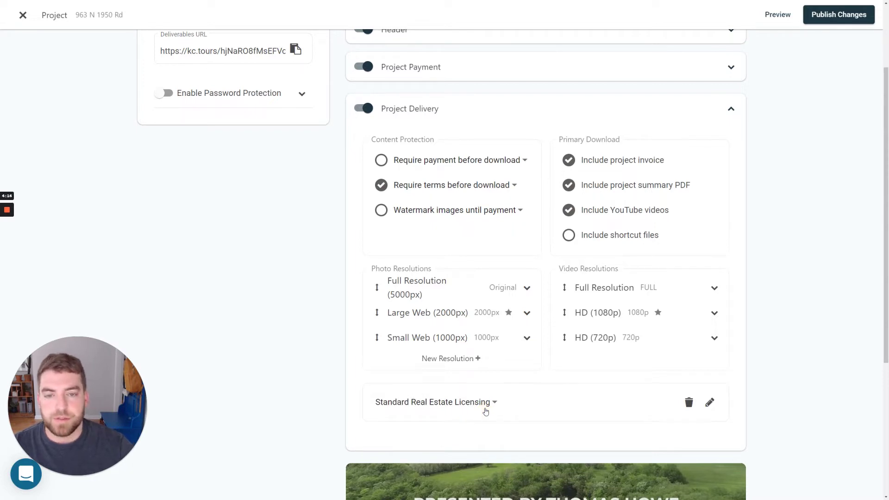
left_click(485, 411)
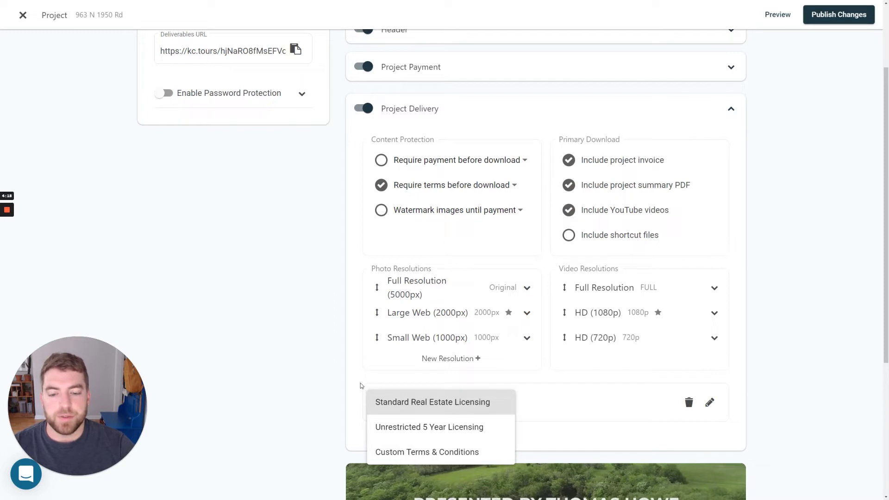
left_click(451, 411)
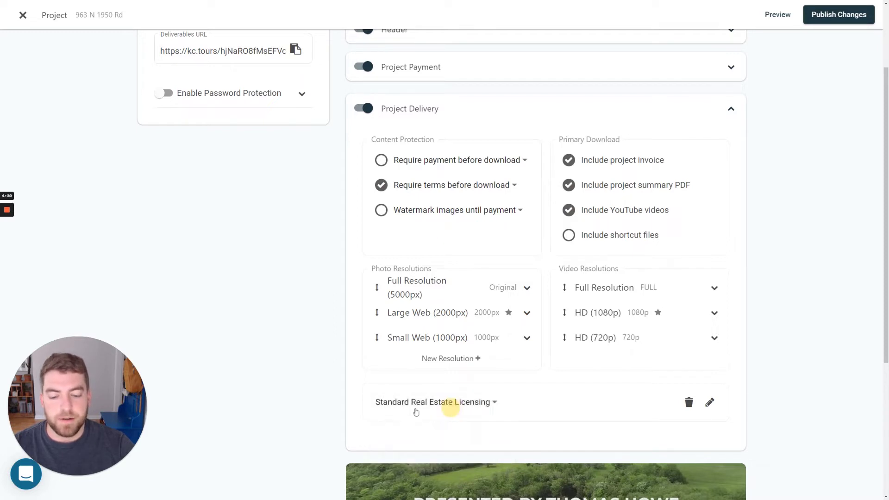
scroll(416, 420, "up", 1)
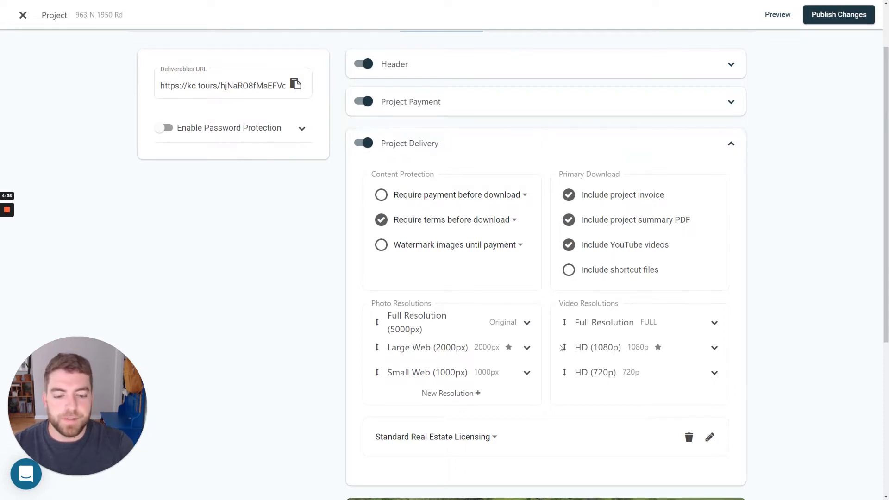
scroll(562, 347, "up", 3)
left_click(586, 213)
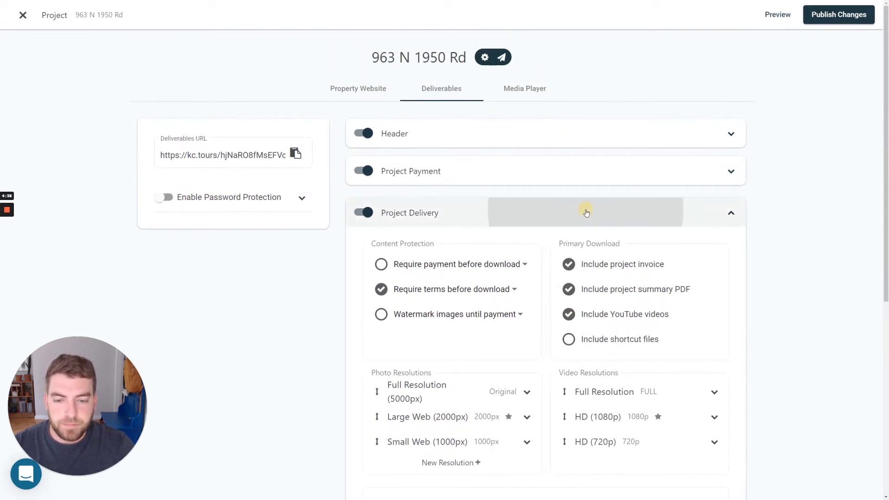
left_click(850, 15)
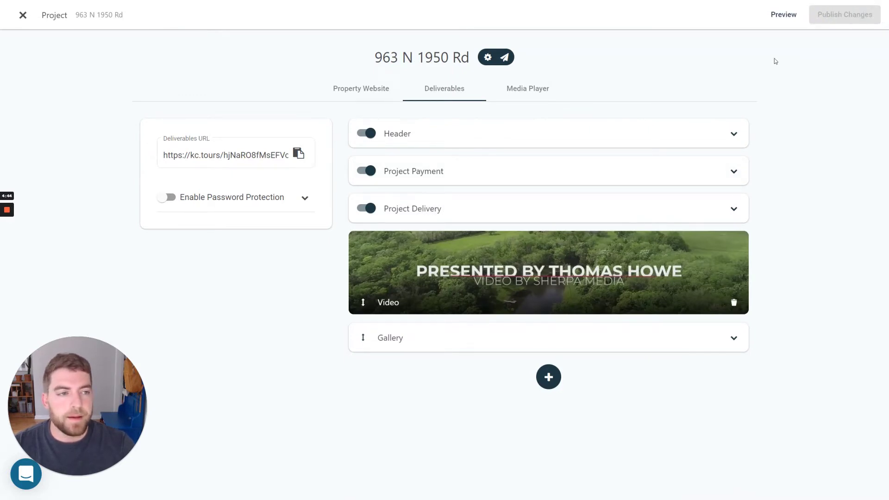
left_click(780, 15)
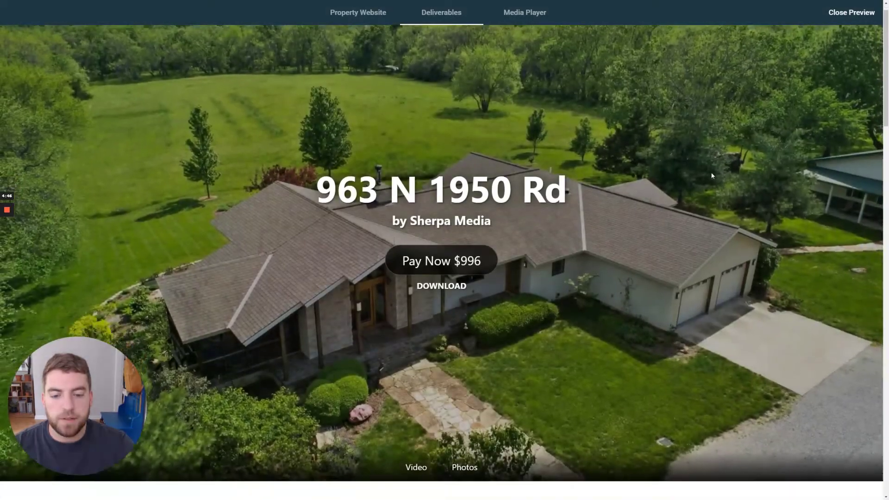
scroll(608, 190, "down", 5)
scroll(608, 190, "down", 8)
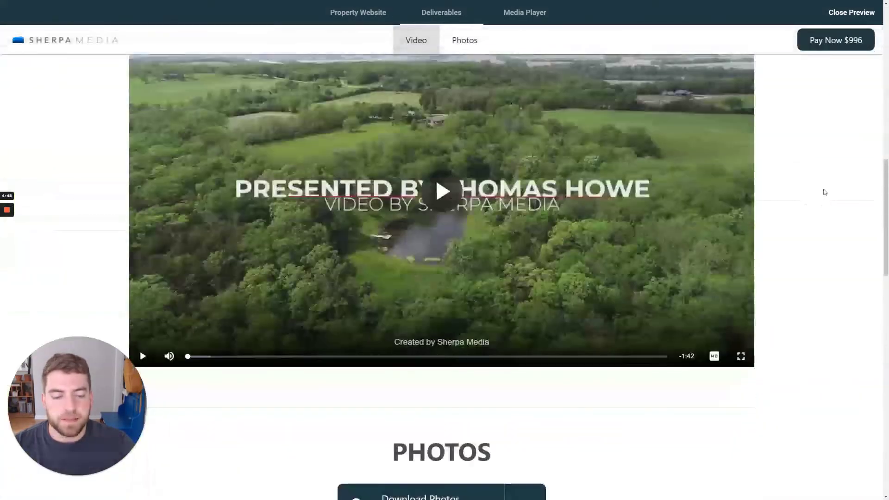
scroll(824, 193, "up", 6)
scroll(829, 158, "up", 6)
left_click(858, 13)
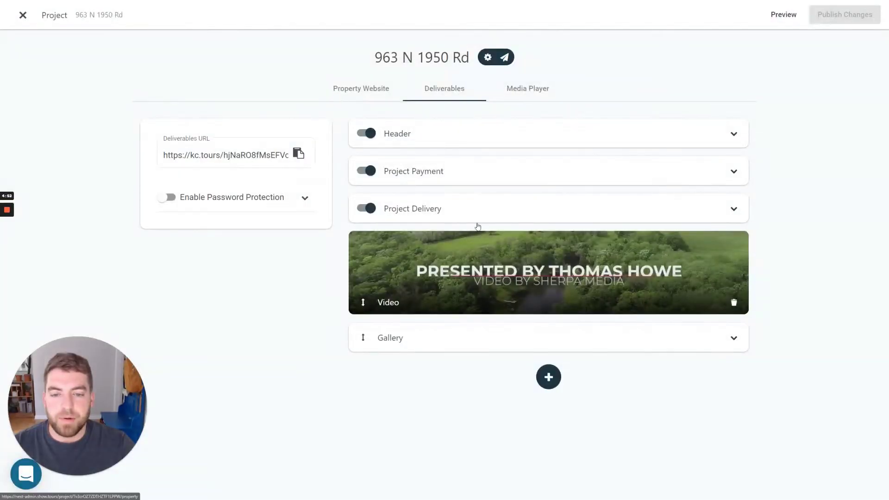
Add a Property Website section to the deliverables page and drag it above the Video.
left_click(549, 377)
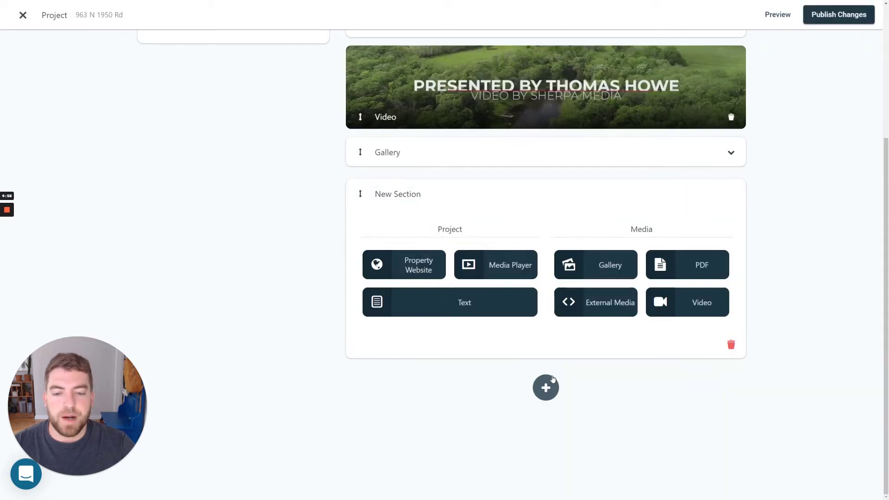
scroll(448, 362, "up", 3)
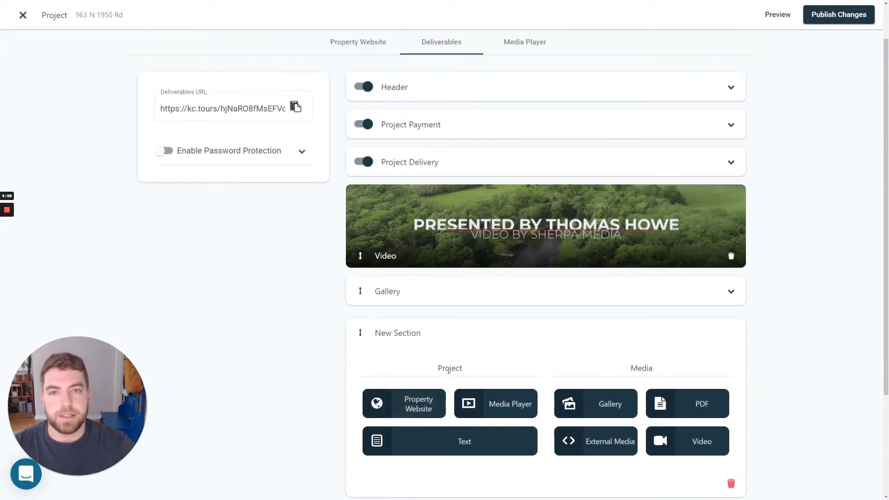
left_click(419, 412)
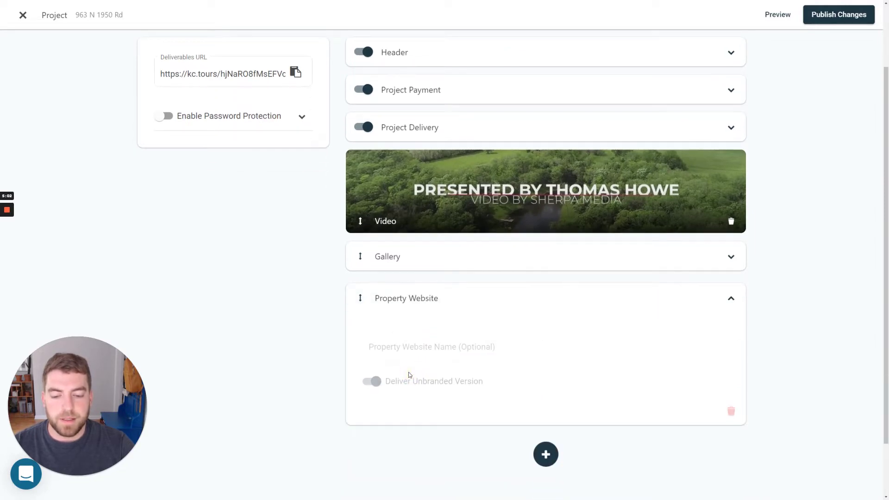
left_click(443, 296)
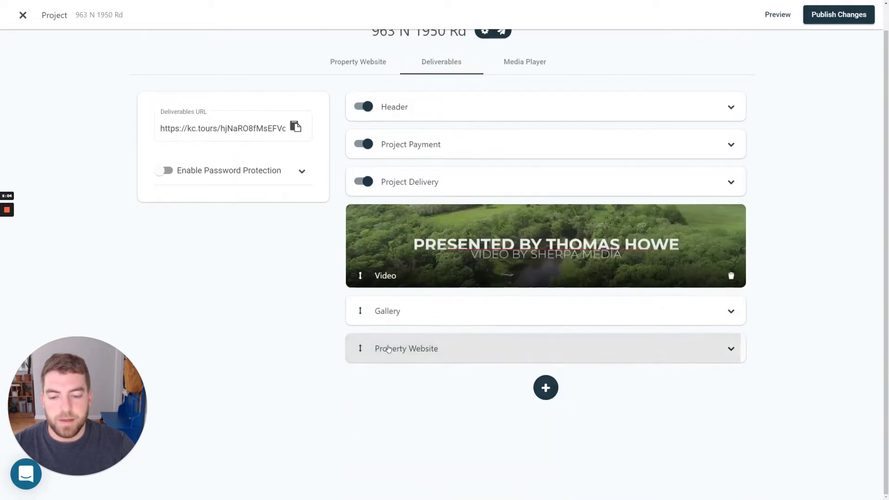
left_click_drag(361, 347, 369, 224)
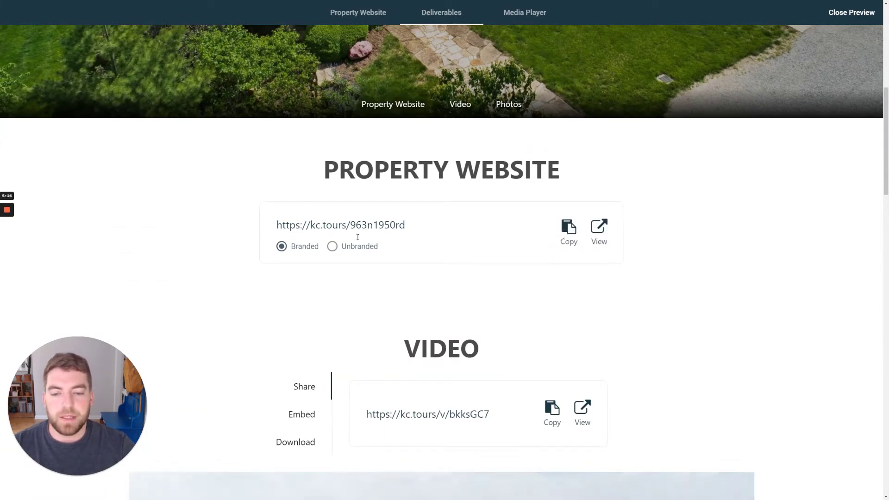
Set the property website link to Unbranded in the preview, then close the preview.
left_click(332, 247)
left_click(281, 247)
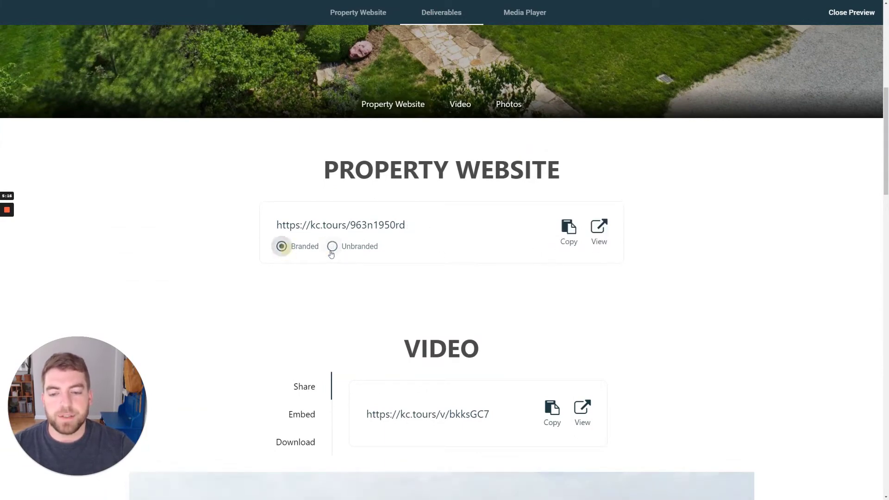
left_click(331, 247)
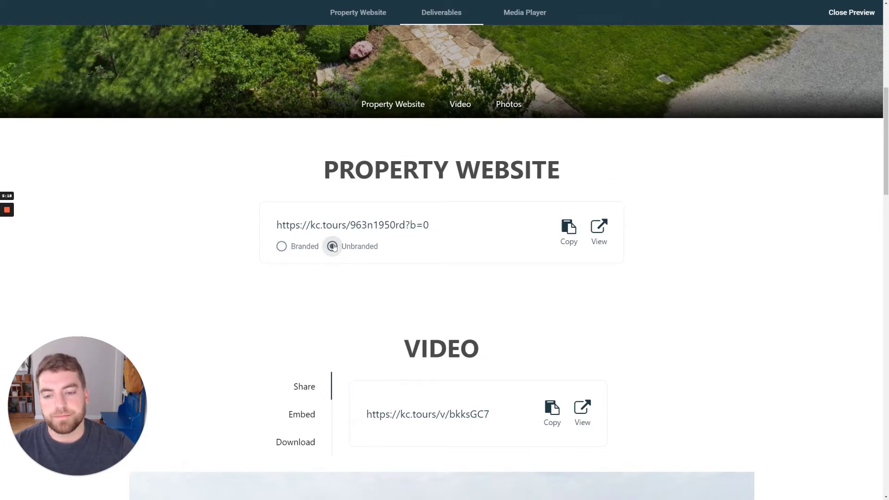
scroll(412, 194, "up", 8)
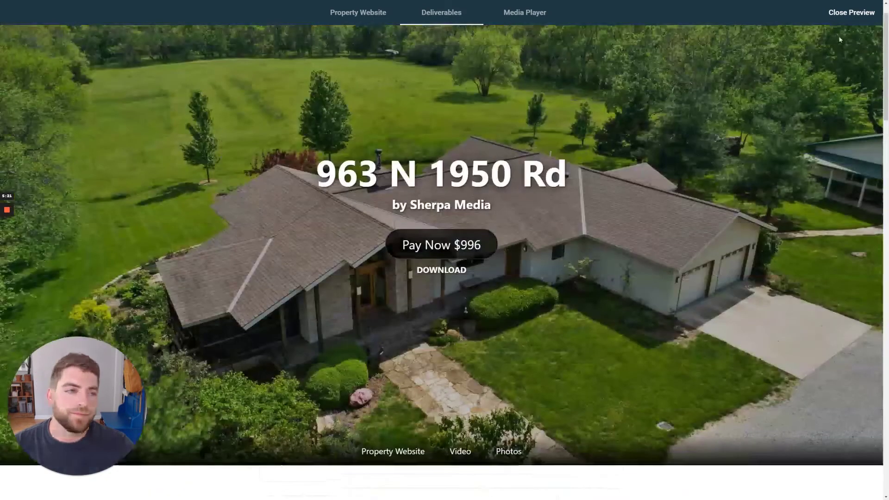
left_click(855, 20)
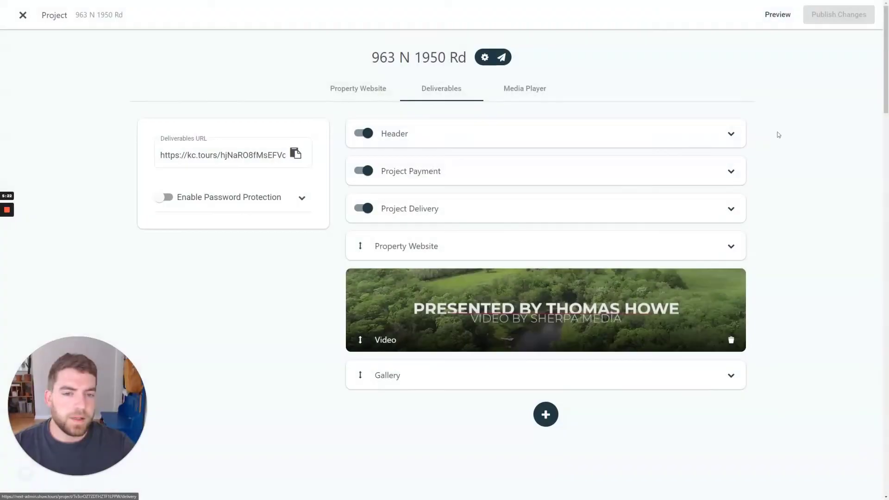
Publish the deliverables page, then add a Video section reusing the existing project video to the website.
left_click(854, 15)
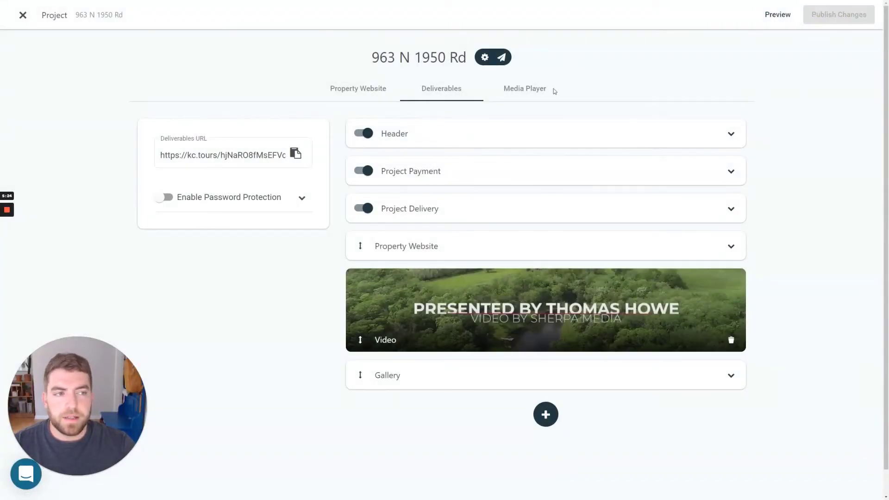
left_click(358, 90)
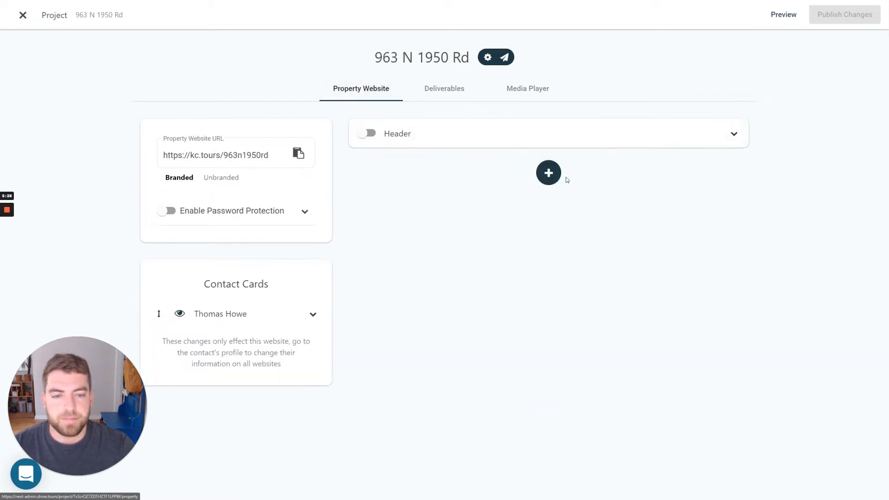
left_click(555, 181)
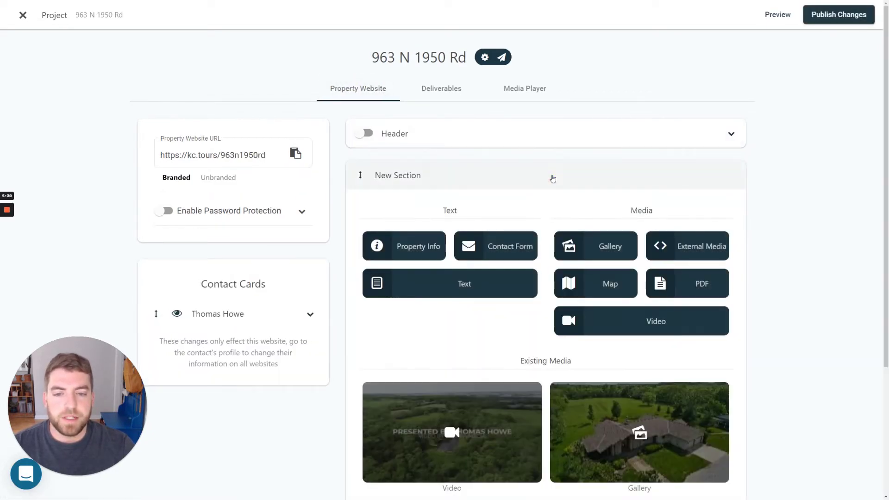
scroll(552, 179, "down", 1)
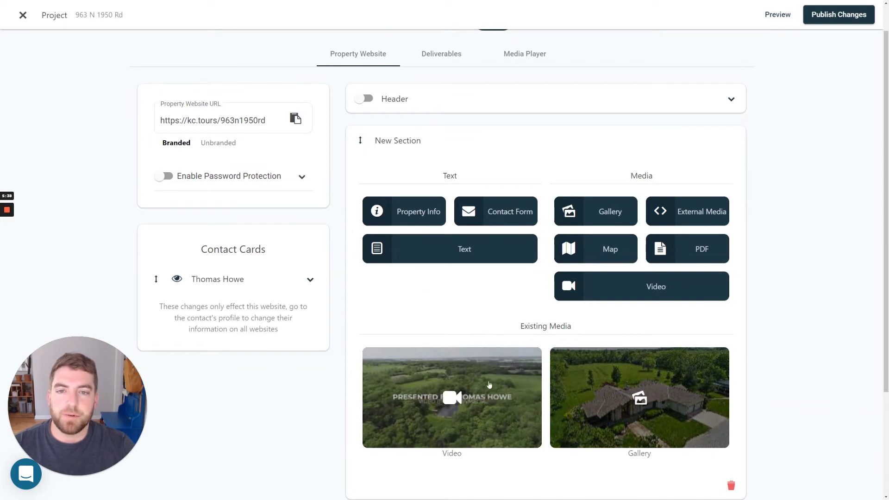
left_click(526, 397)
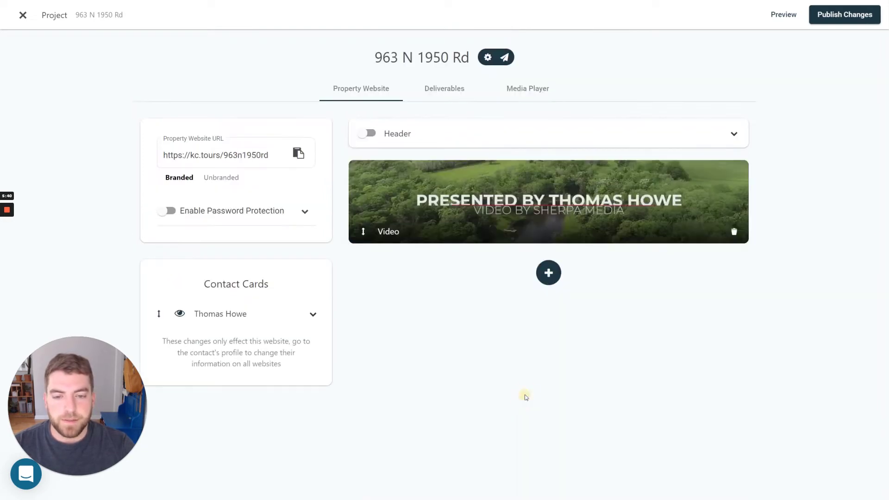
Add the existing photo Gallery and a Property Info section, collapsing each.
left_click(548, 273)
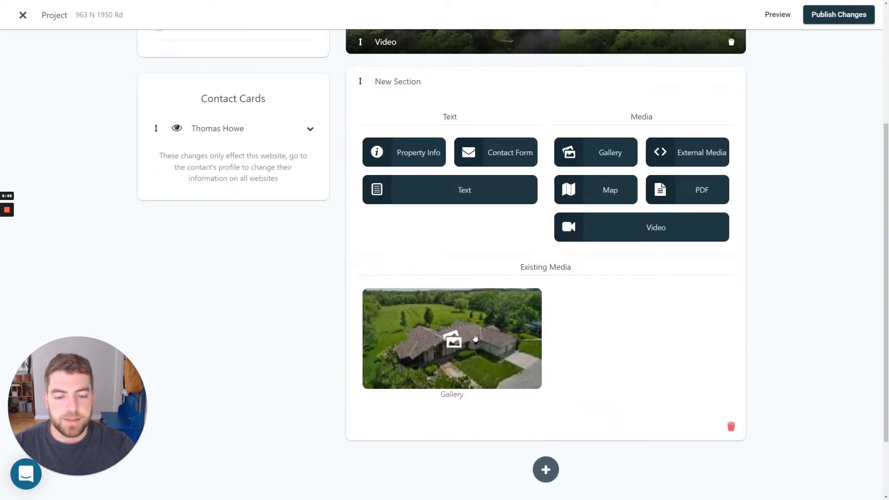
left_click(475, 338)
scroll(440, 343, "up", 3)
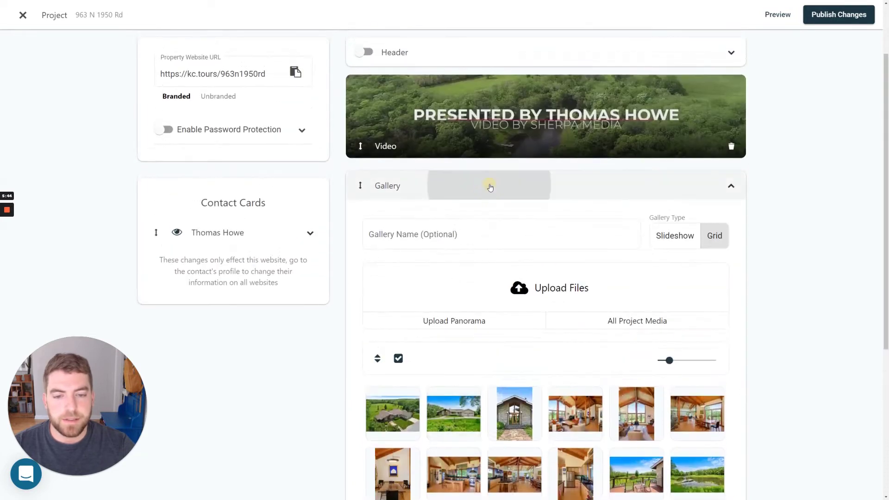
left_click(491, 187)
left_click(549, 304)
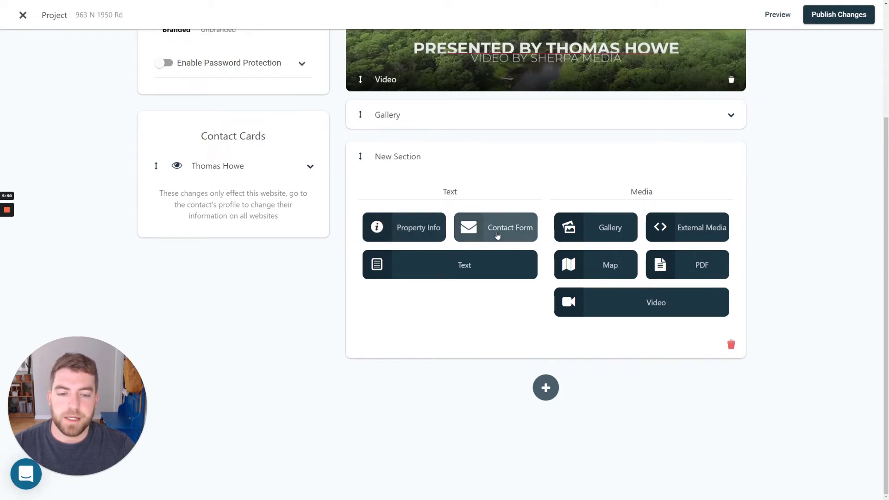
left_click(423, 232)
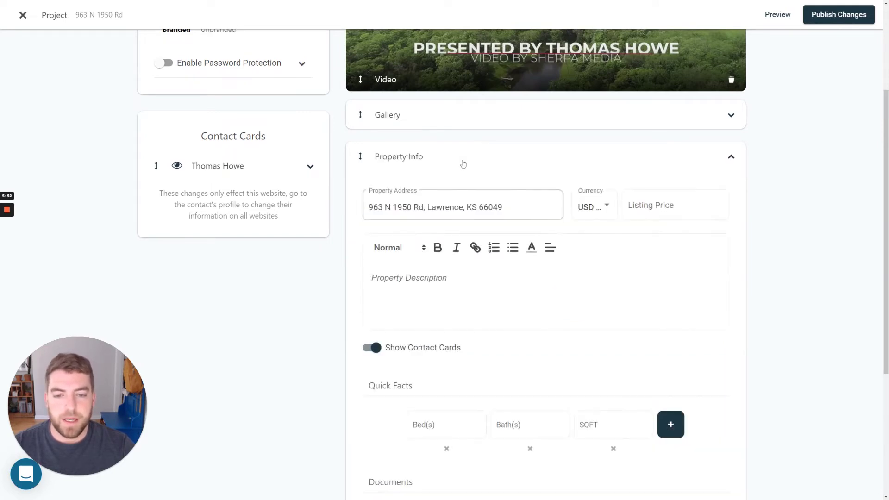
left_click(465, 165)
Add Contact Form and Google Maps sections below, collapsing each.
left_click(547, 340)
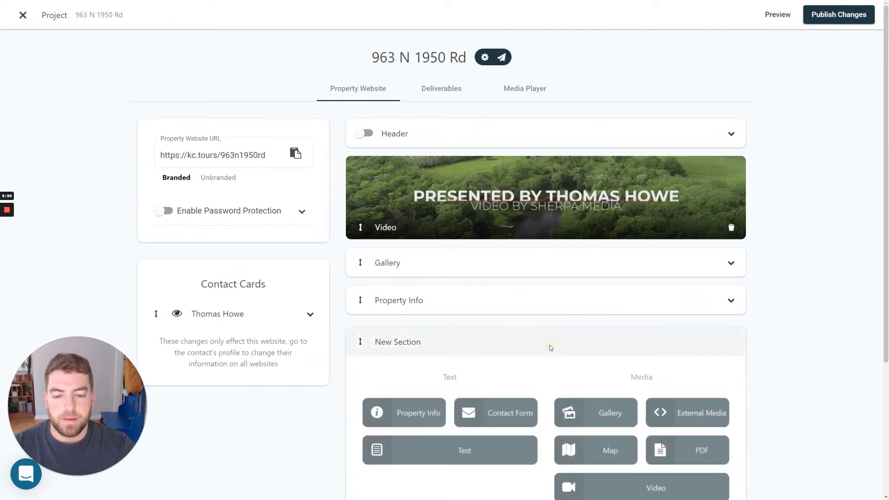
left_click(483, 226)
left_click(490, 204)
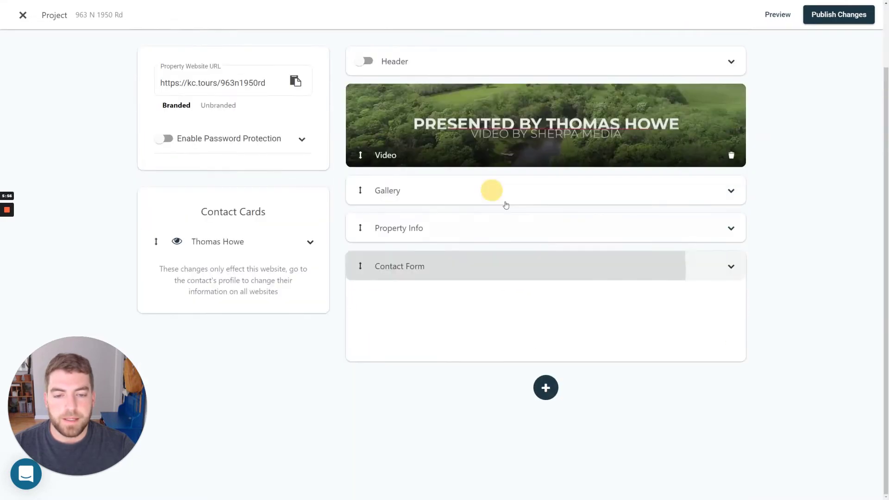
left_click(547, 376)
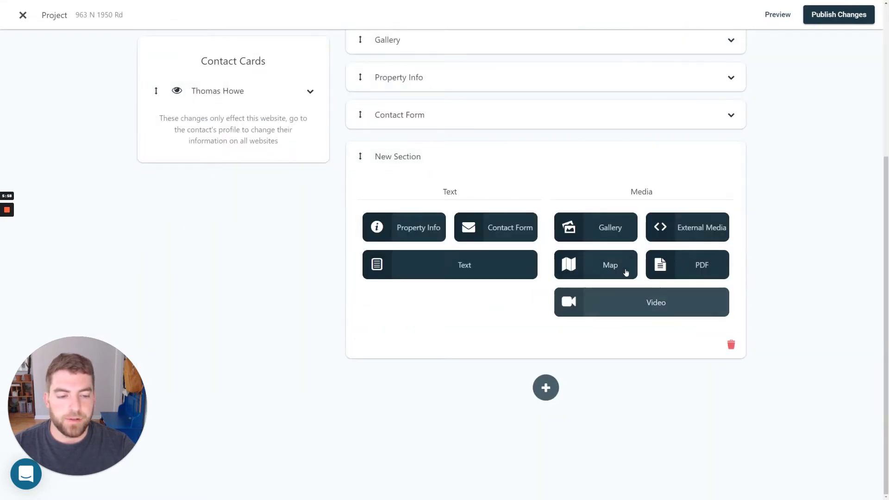
left_click(625, 271)
left_click(458, 191)
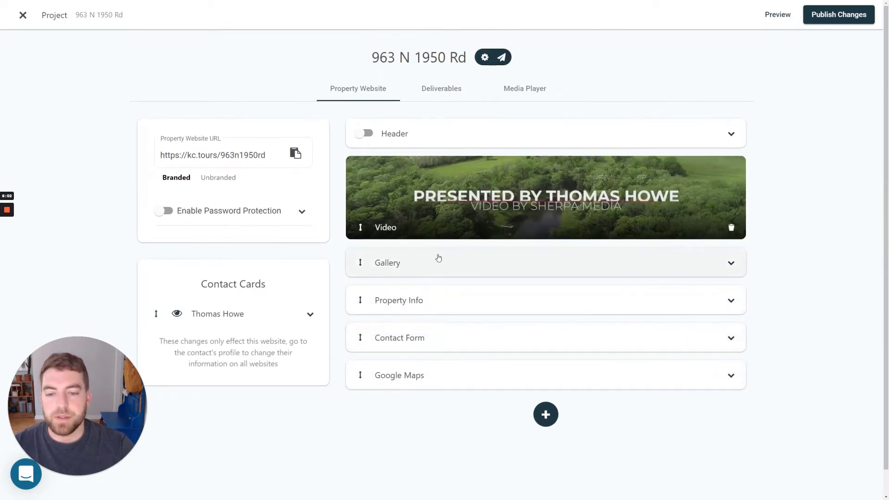
Move Property Info above the Video, then switch on and expand the website Header.
left_click_drag(362, 299, 371, 172)
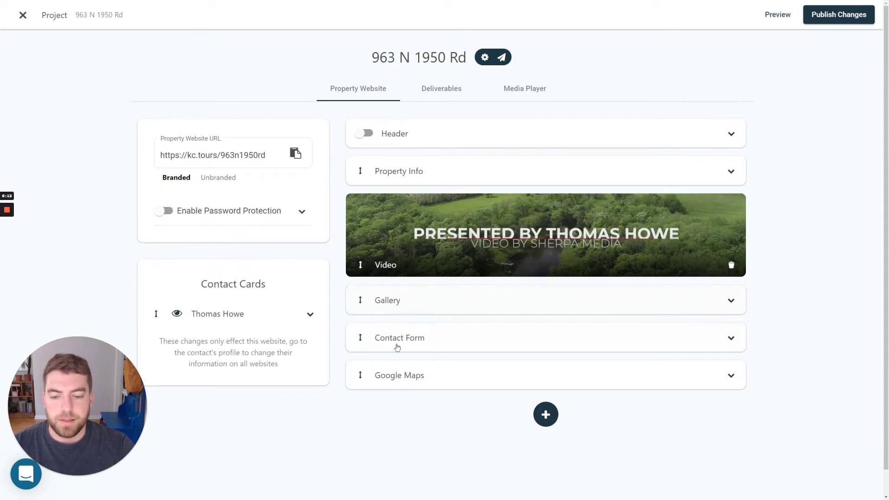
left_click(364, 133)
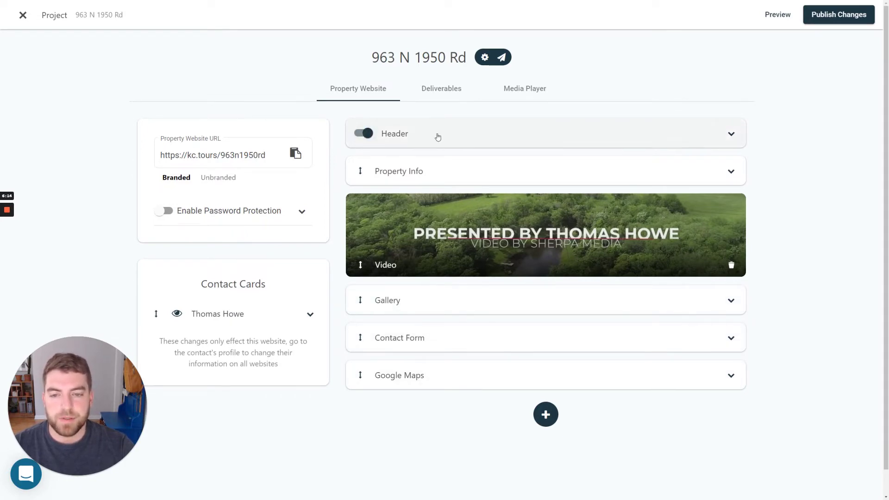
left_click(437, 137)
Set the header action button to View Property Info.
left_click(437, 215)
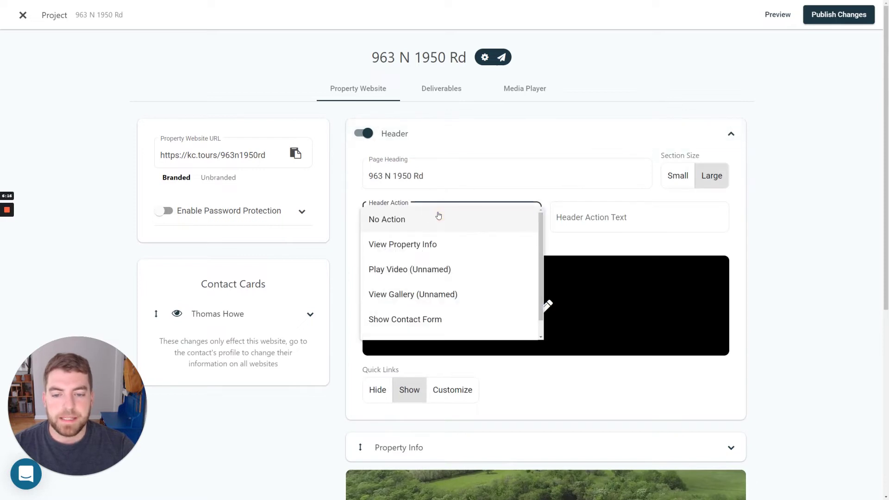
left_click(438, 216)
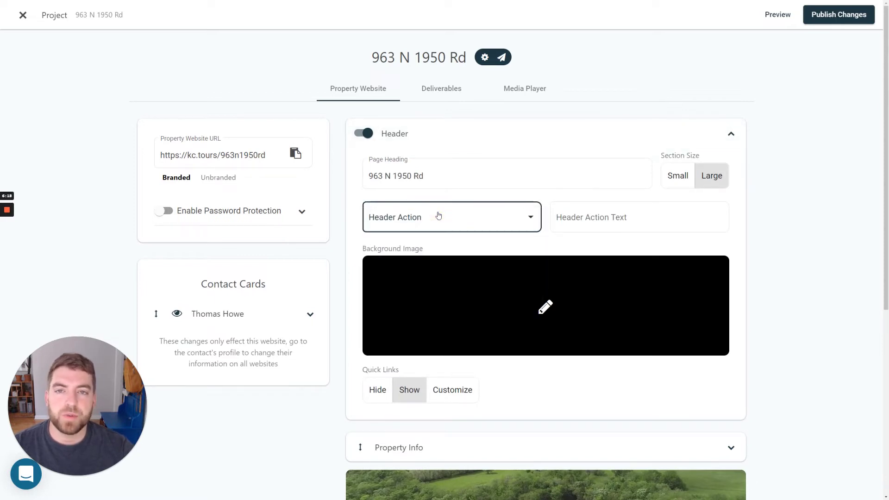
left_click(438, 216)
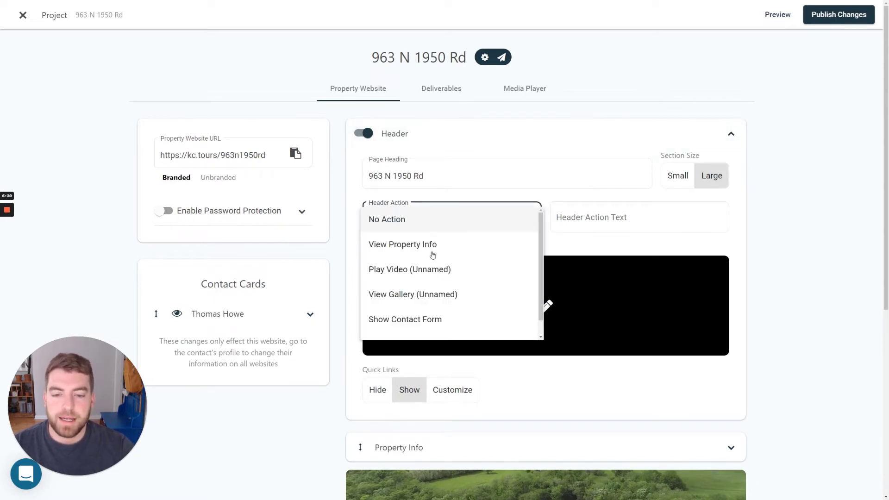
left_click(431, 250)
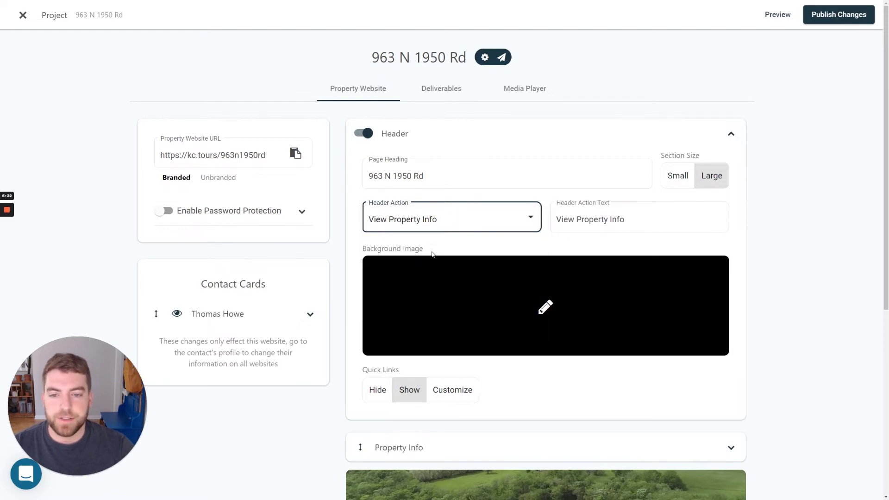
Use the aerial house photo as the header background and publish the changes.
left_click(537, 313)
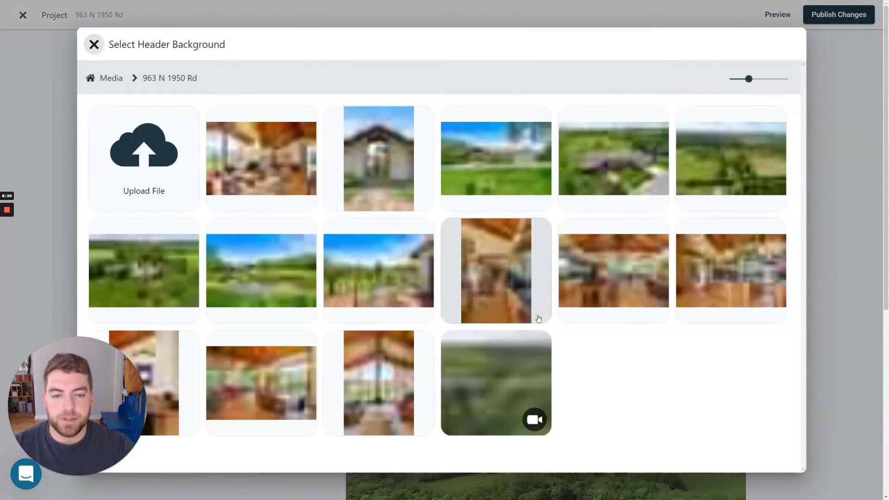
left_click(623, 175)
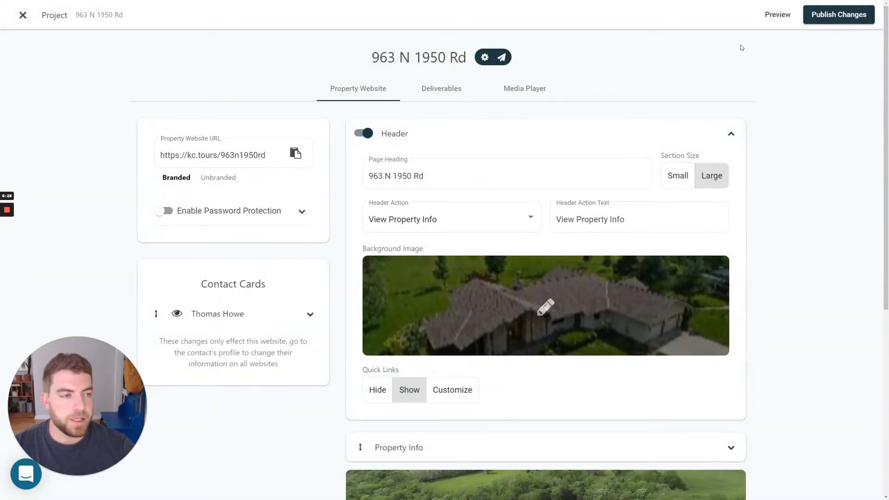
left_click(837, 14)
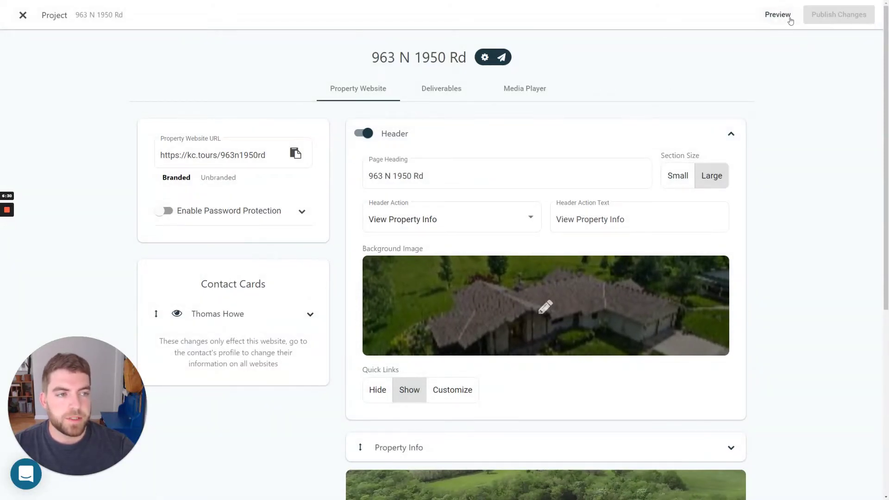
Preview the property website, scrolling through its Info, Video, Photos, Contact and Map sections.
left_click(776, 14)
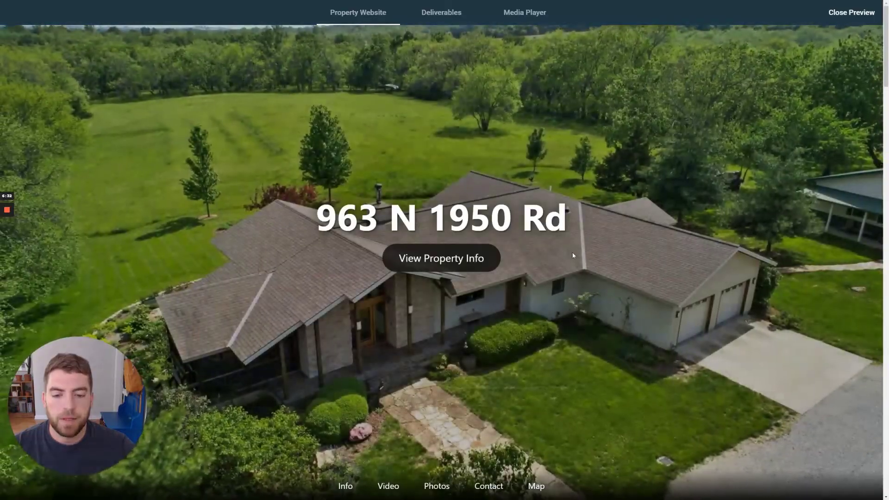
left_click(446, 267)
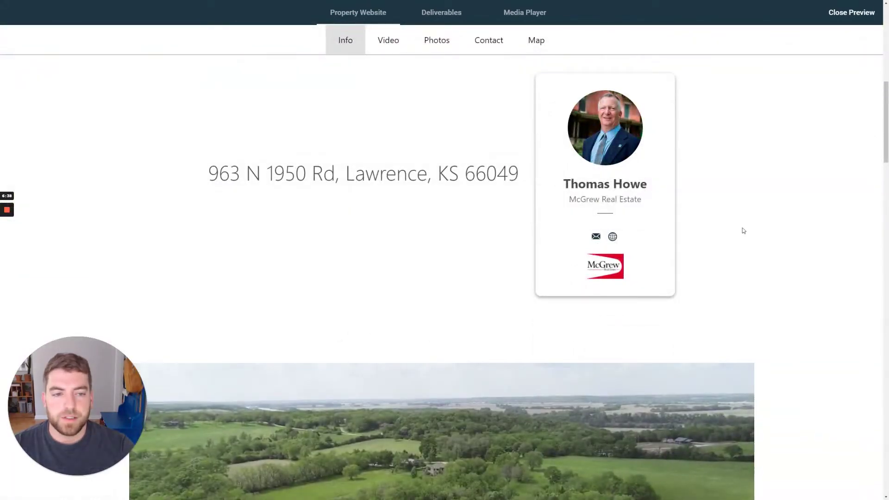
scroll(785, 238, "down", 6)
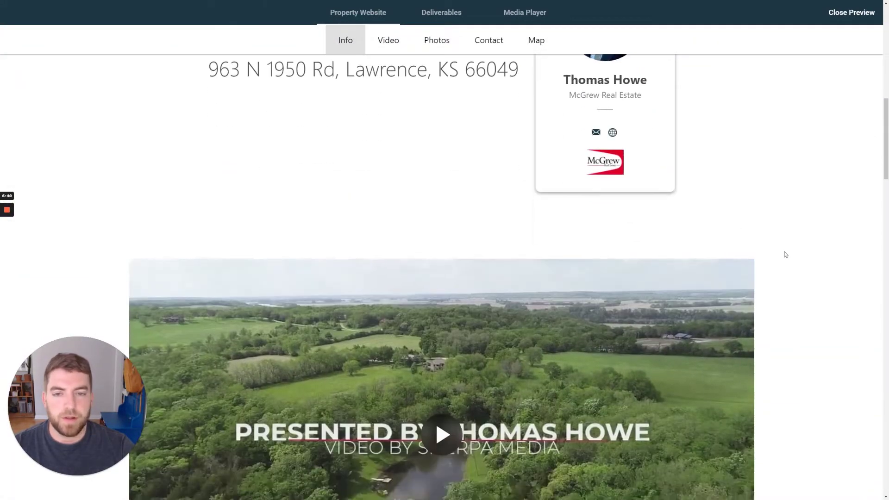
scroll(442, 270, "down", 7)
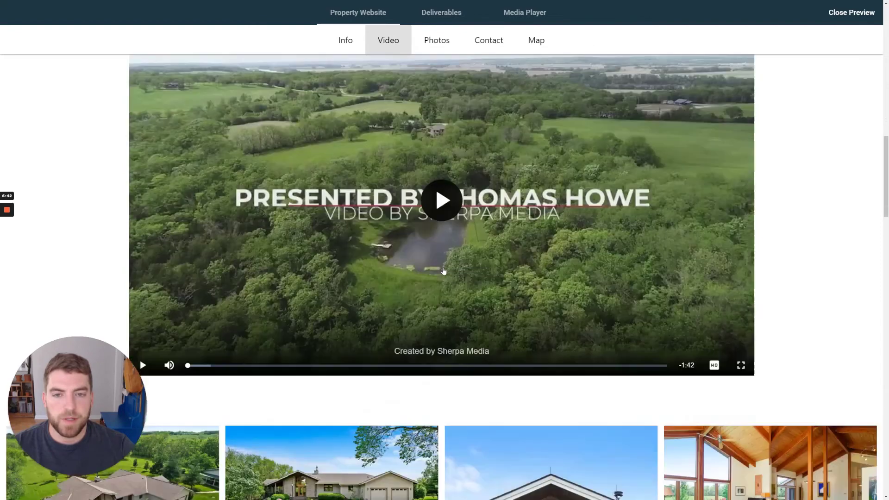
scroll(443, 270, "down", 15)
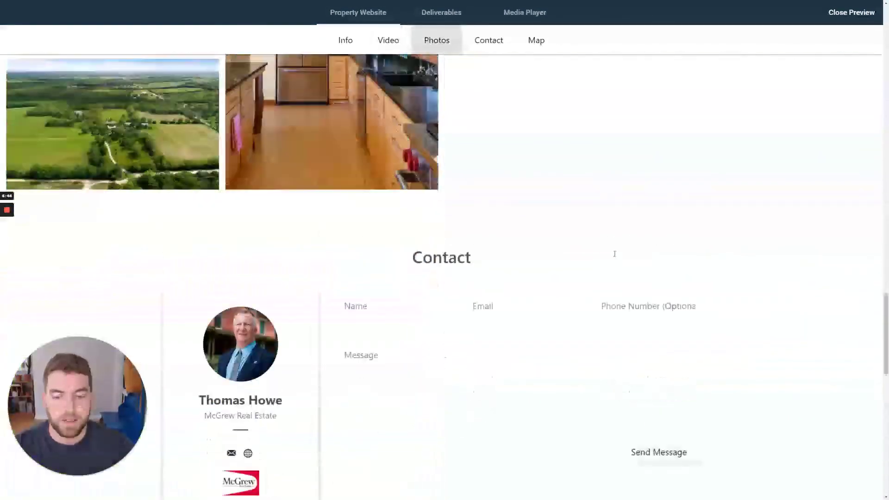
scroll(794, 262, "down", 6)
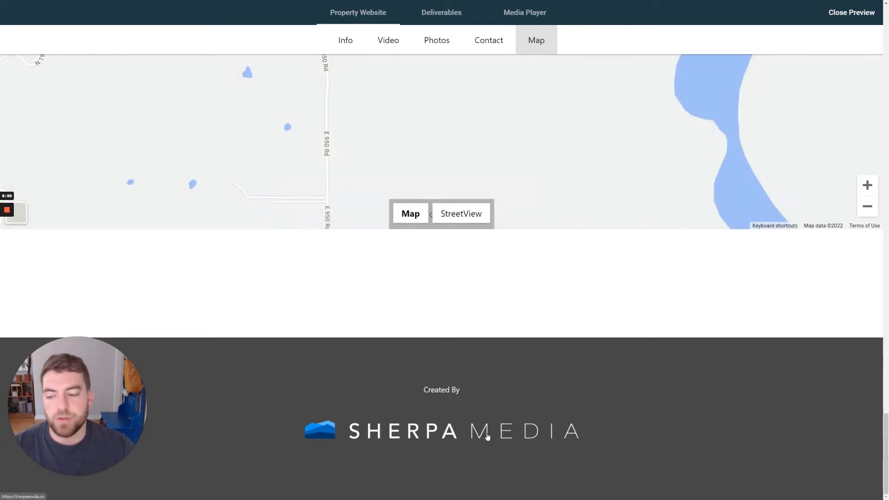
scroll(610, 417, "up", 2)
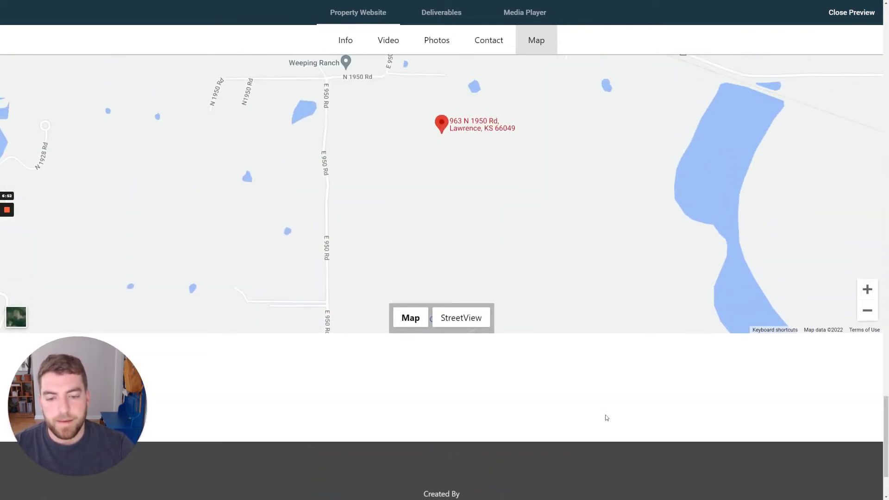
scroll(607, 417, "down", 2)
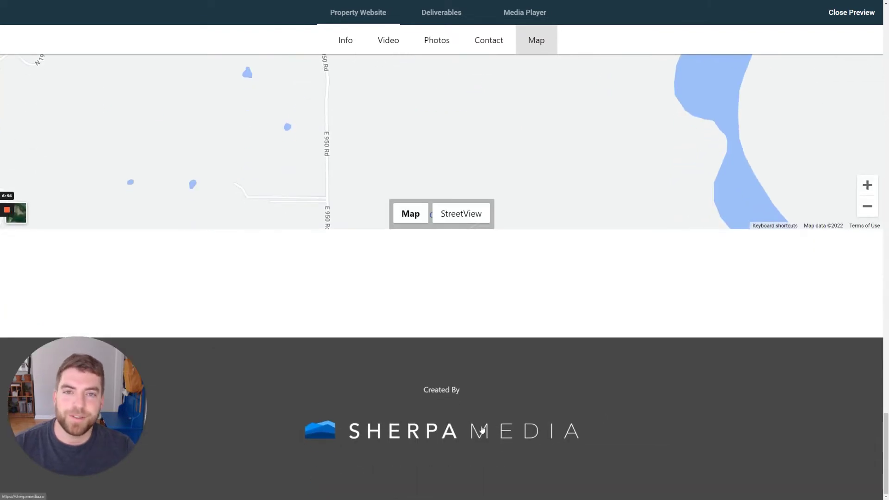
scroll(613, 396, "up", 5)
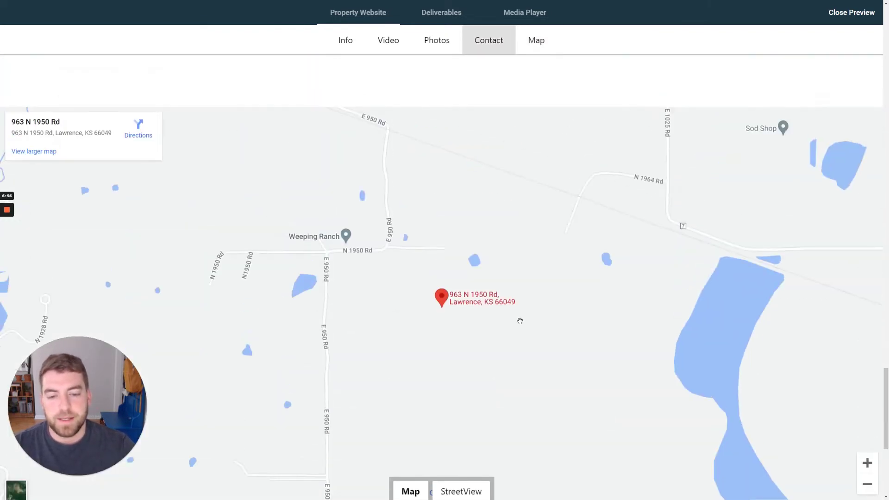
scroll(512, 315, "up", 5)
scroll(512, 308, "up", 15)
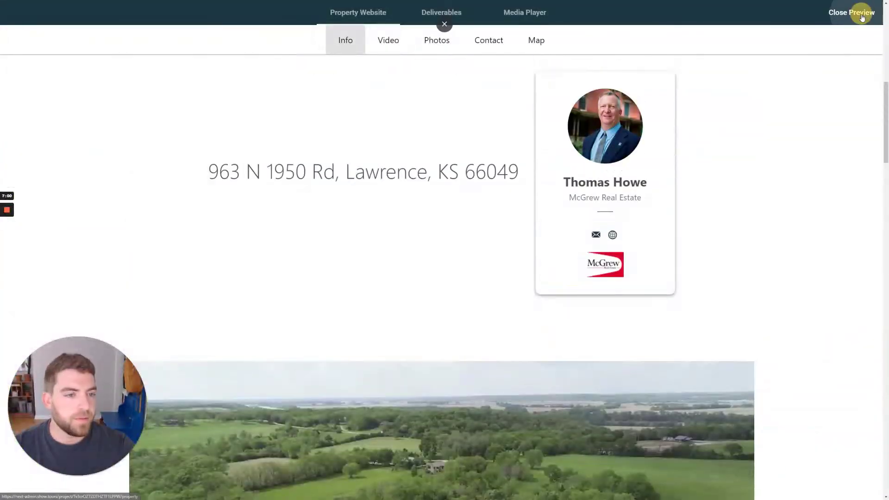
left_click(869, 13)
Paste the property description and set the listing price to 975000.
left_click(411, 181)
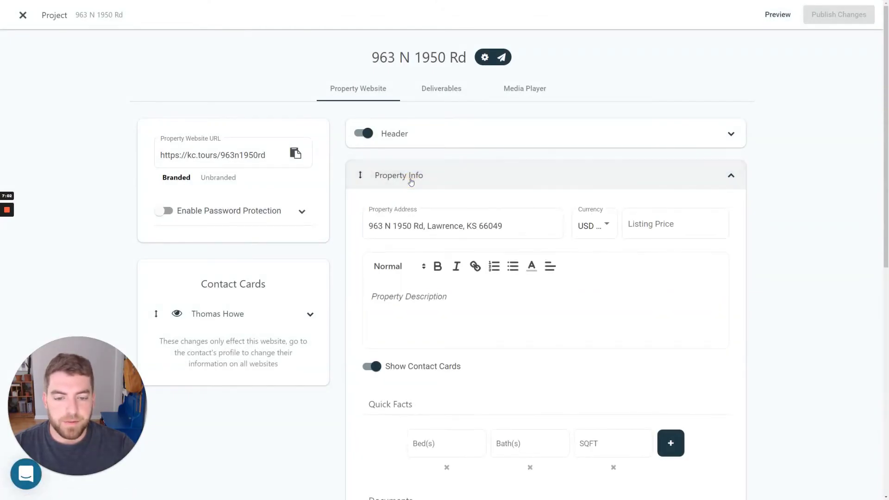
scroll(527, 204, "down", 2)
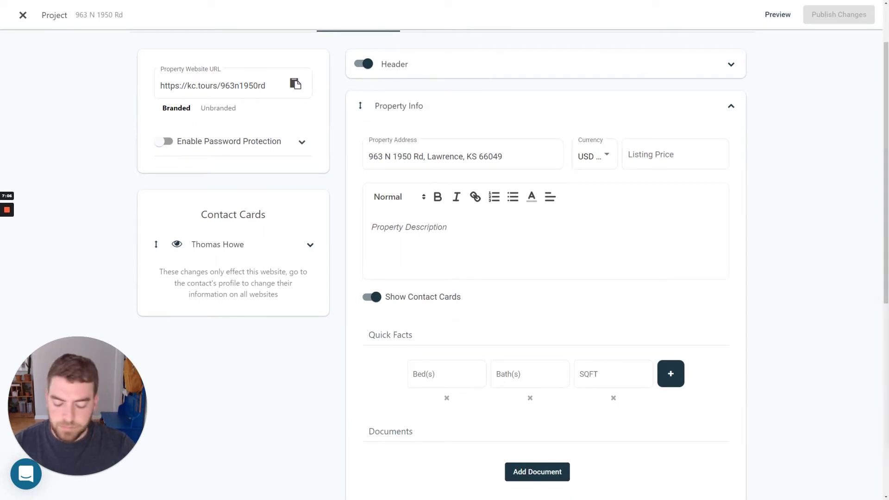
type("From the moment you enter this light bathed, energy efficient custom home to the time you depart, you will be amazed by the beauty and warmth that envelopes you.  With heated bamboo floors, soaring ceilings, well designed & welcoming spaces inside, and wonderful woodlands &open spaces out, located conveniently to Lawrence or access to I-70, you will be awestruck by it's beauty. Large woodshop, tractor barn, picnic shelter with cabin overlooking pond, Lovely!")
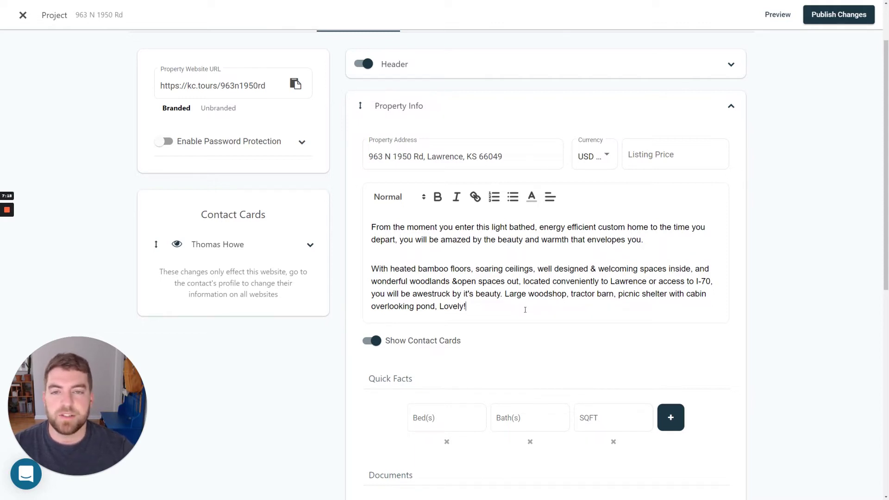
left_click(652, 156)
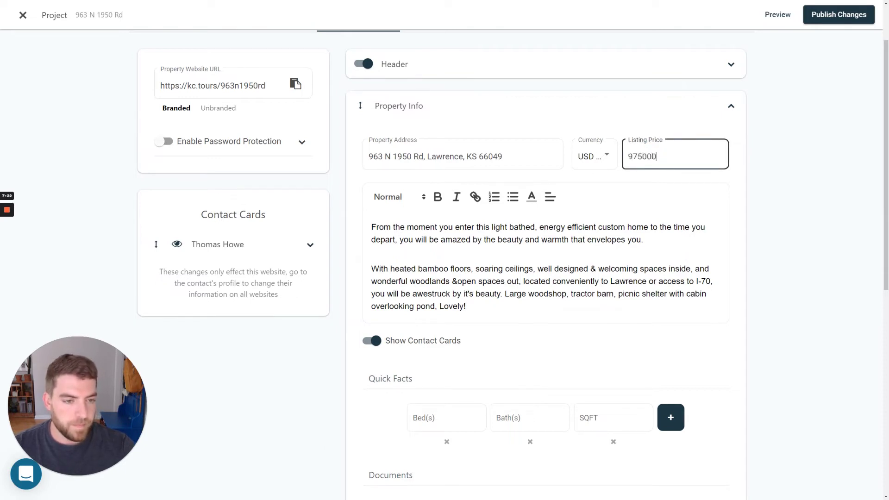
type("975000")
Enter quick facts of 5 beds, 3 baths, 3600 SQFT and an added Lot (Acres) of 40.
scroll(560, 357, "down", 3)
left_click(448, 347)
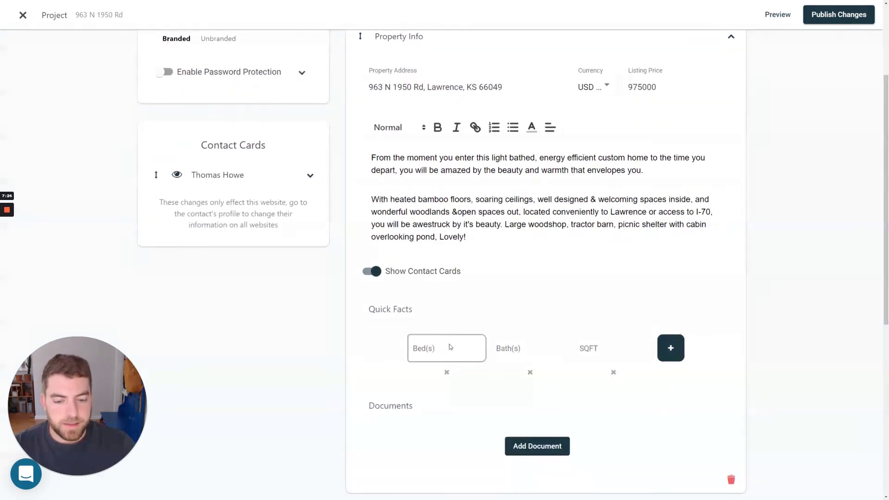
type("5")
left_click(533, 349)
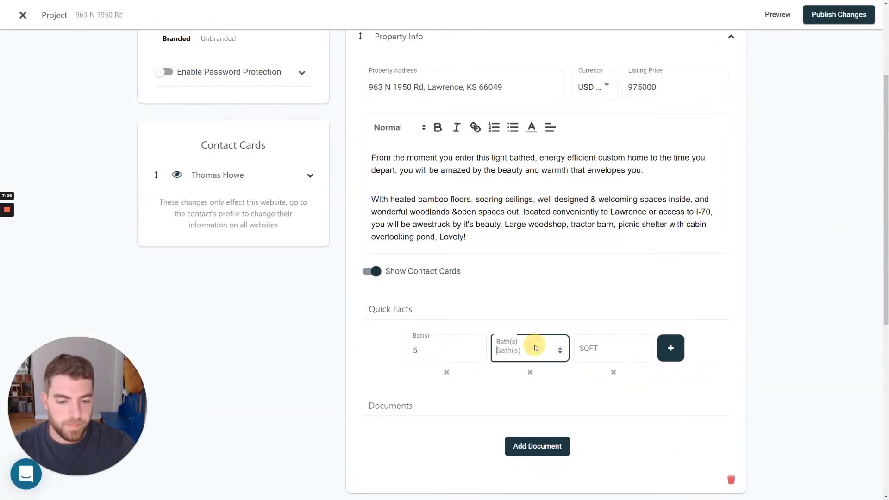
type("3")
left_click(584, 348)
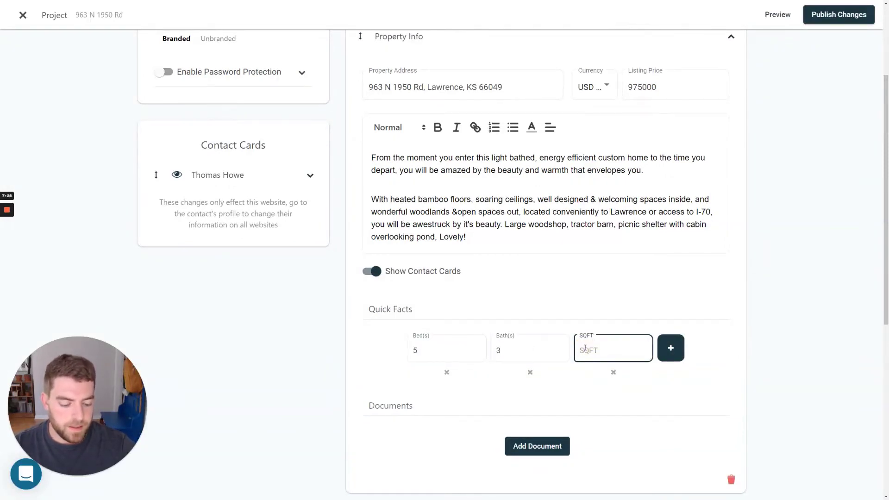
left_click(669, 359)
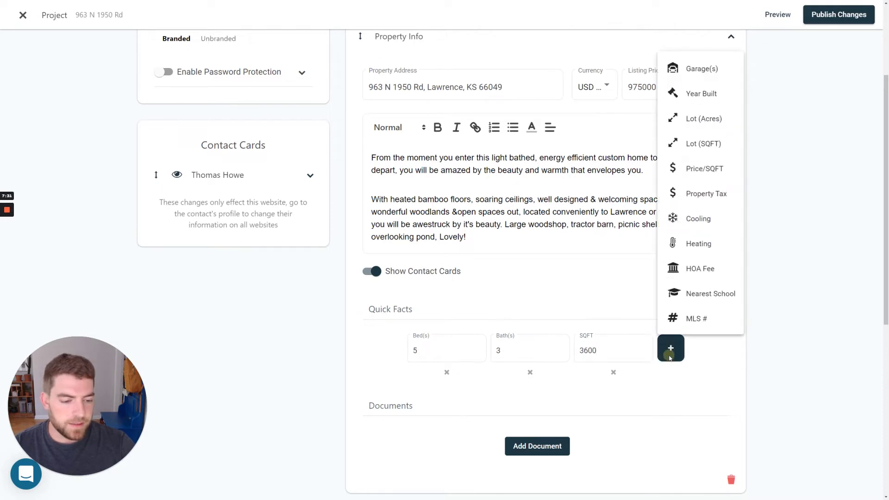
left_click(702, 122)
left_click(645, 352)
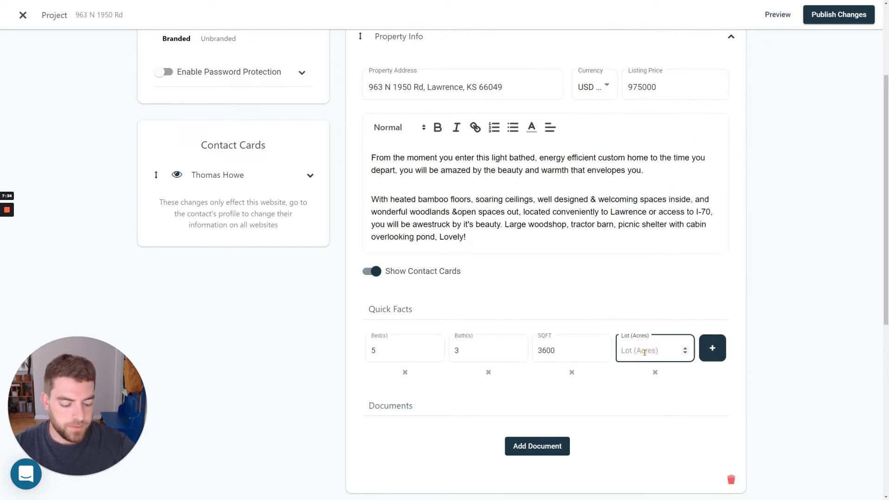
left_click(689, 394)
scroll(688, 390, "down", 1)
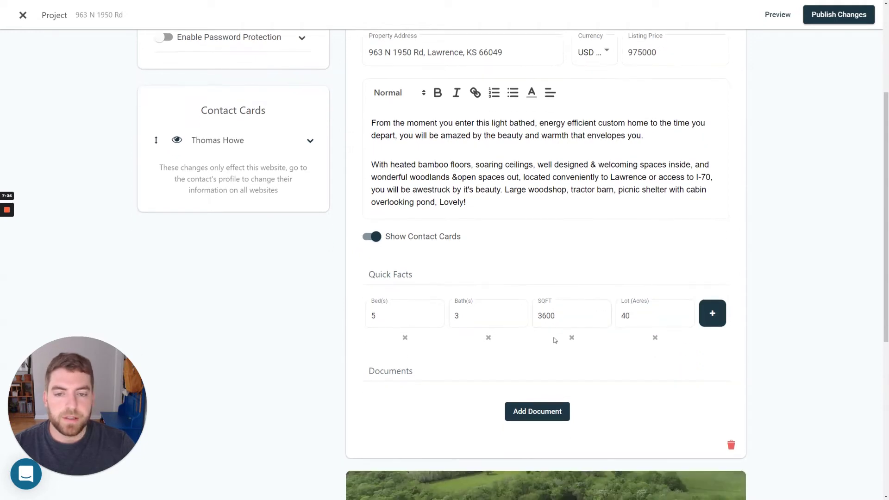
scroll(522, 378, "down", 1)
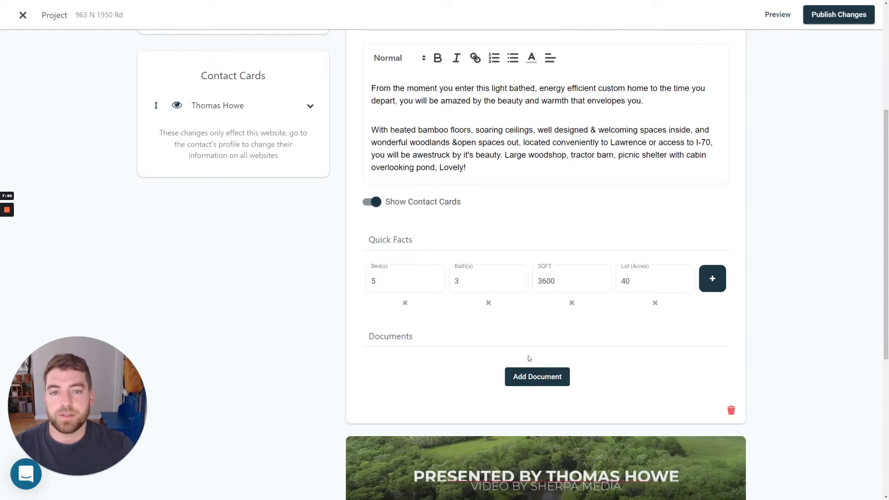
scroll(641, 342, "down", 1)
scroll(685, 168, "up", 6)
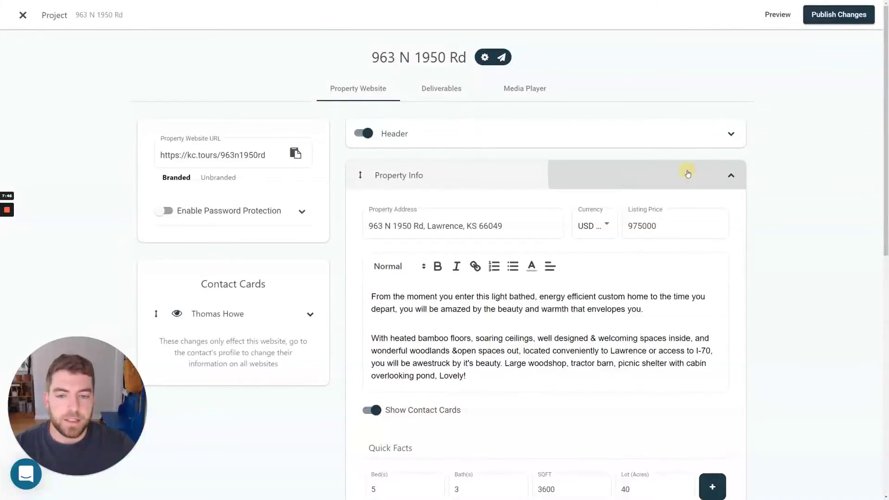
Delete the stray empty New Section, collapse Property Info, and publish the website changes.
left_click(688, 171)
scroll(602, 324, "down", 1)
left_click(545, 415)
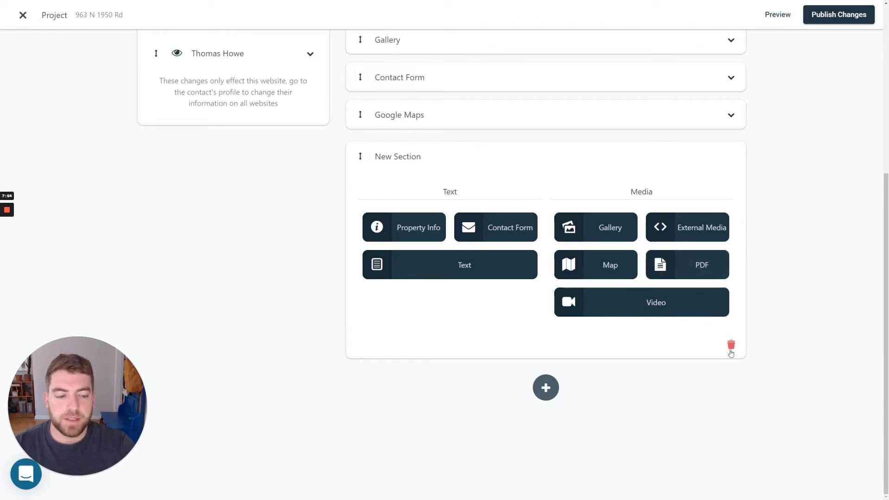
left_click(731, 345)
left_click(441, 180)
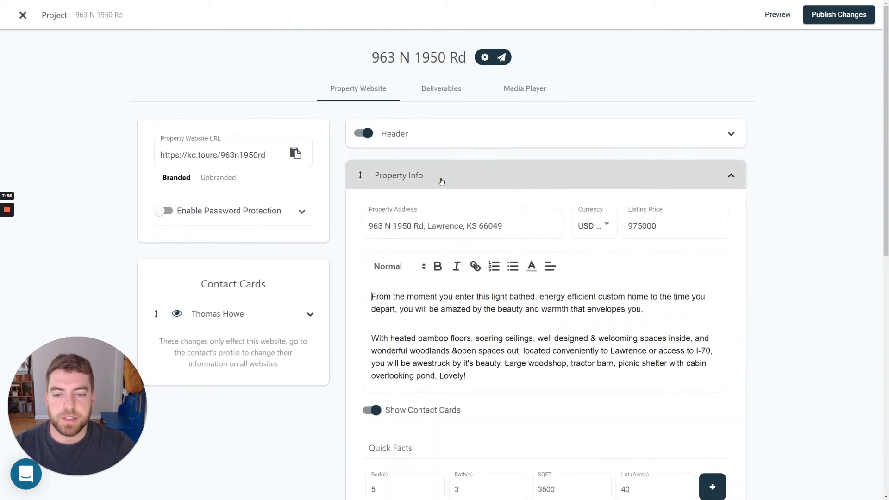
left_click(440, 179)
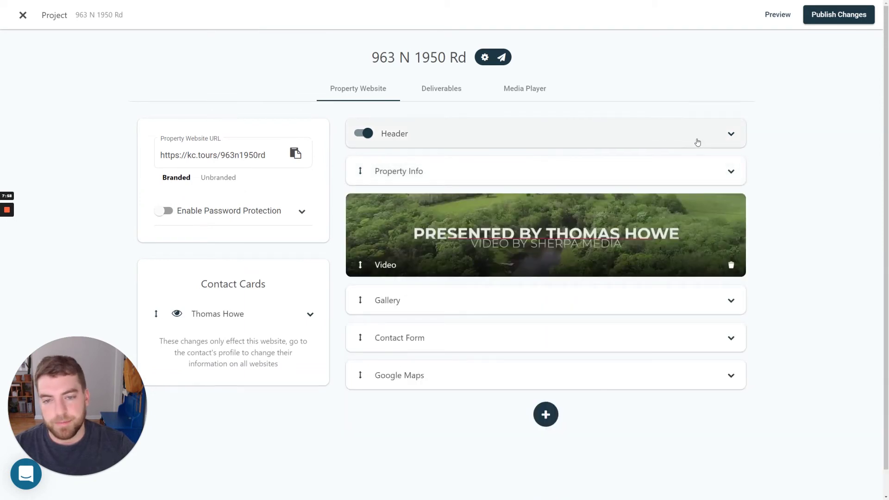
left_click(838, 20)
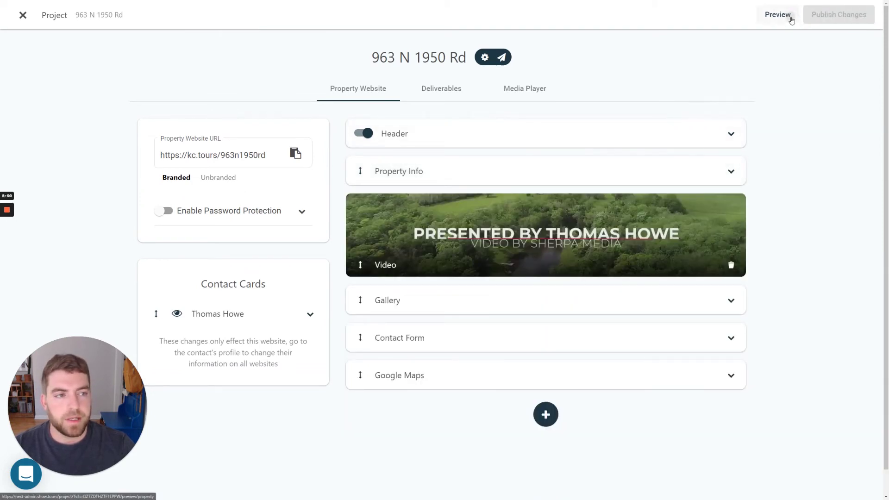
left_click(791, 21)
scroll(388, 157, "down", 2)
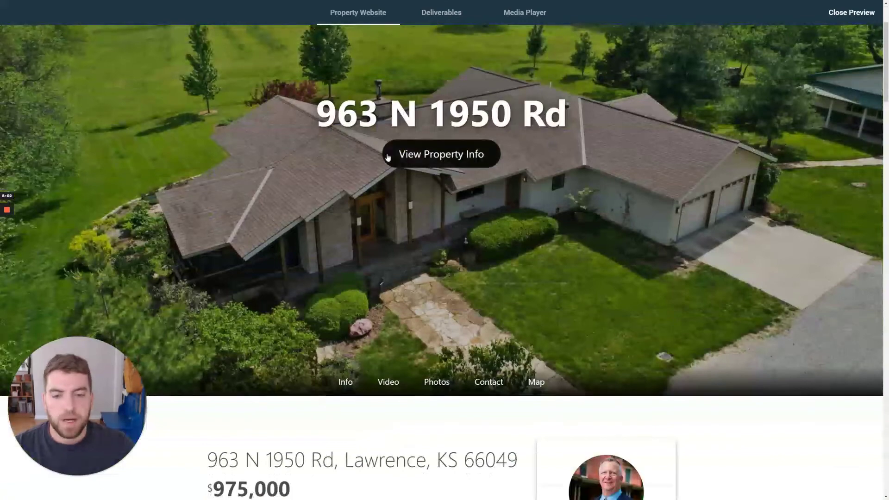
left_click(388, 157)
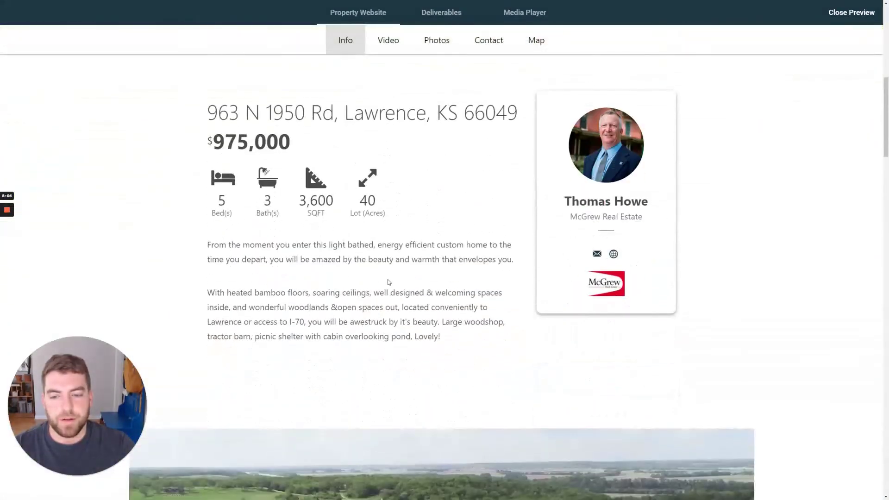
scroll(471, 269, "down", 5)
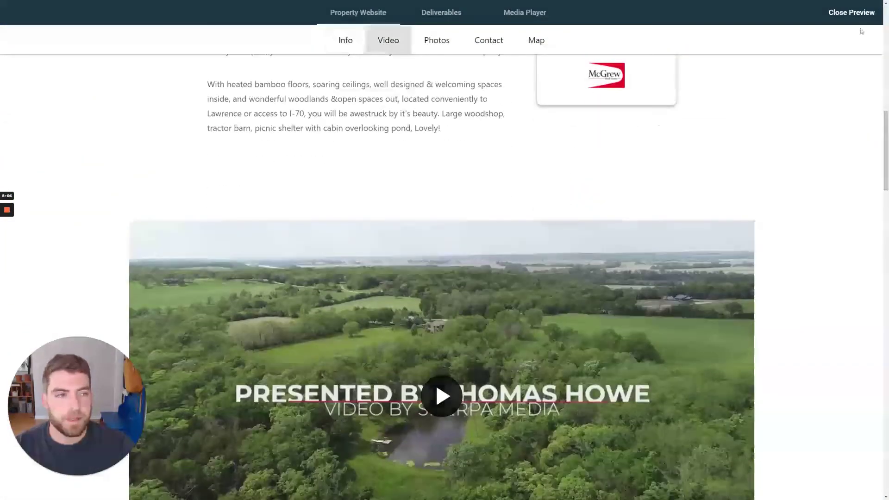
left_click(858, 12)
left_click(419, 92)
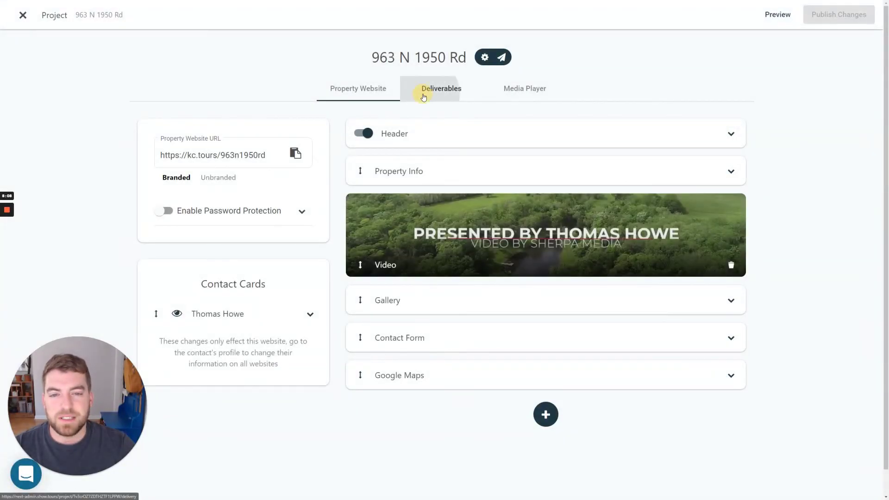
On the Media Player, add sections using the existing Gallery and Video.
left_click(517, 91)
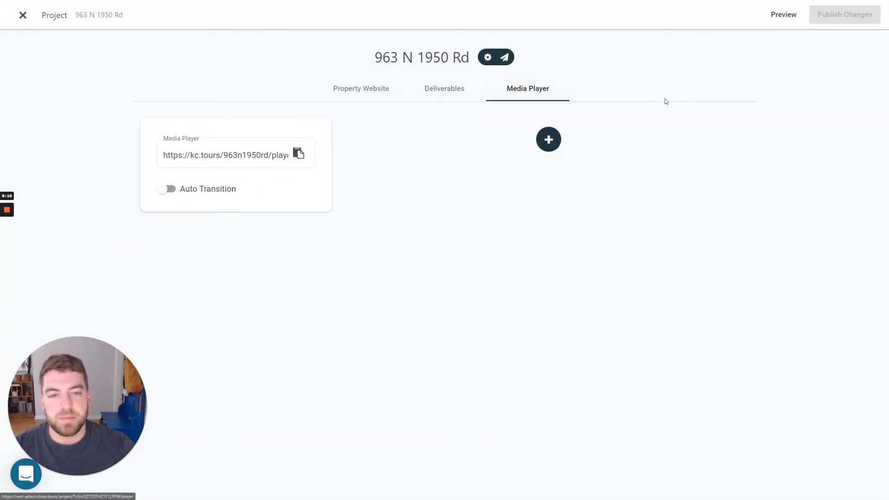
left_click(543, 142)
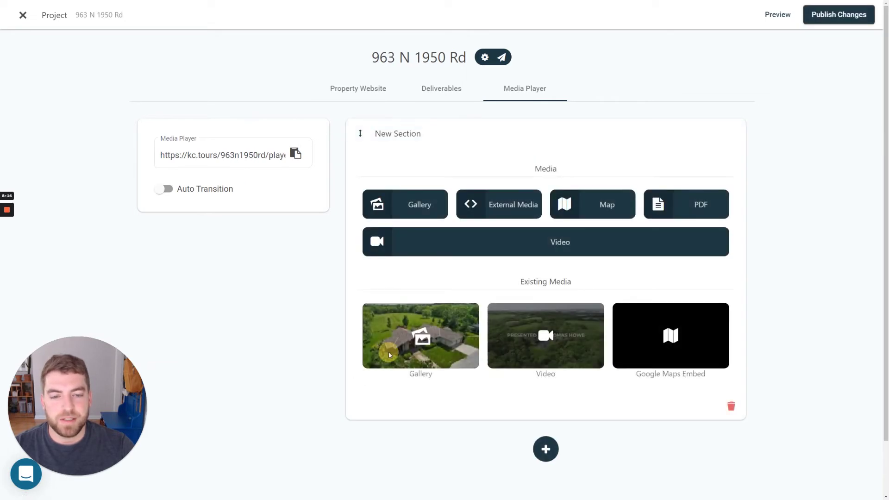
left_click(420, 333)
left_click(474, 131)
left_click(548, 173)
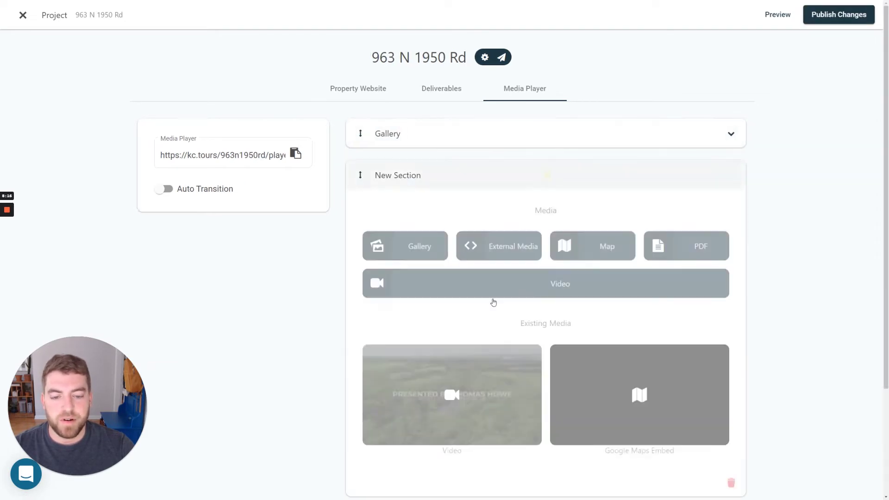
scroll(493, 343, "down", 2)
left_click(501, 311)
Add the existing Google Maps Embed section and preview the media player.
left_click(542, 135)
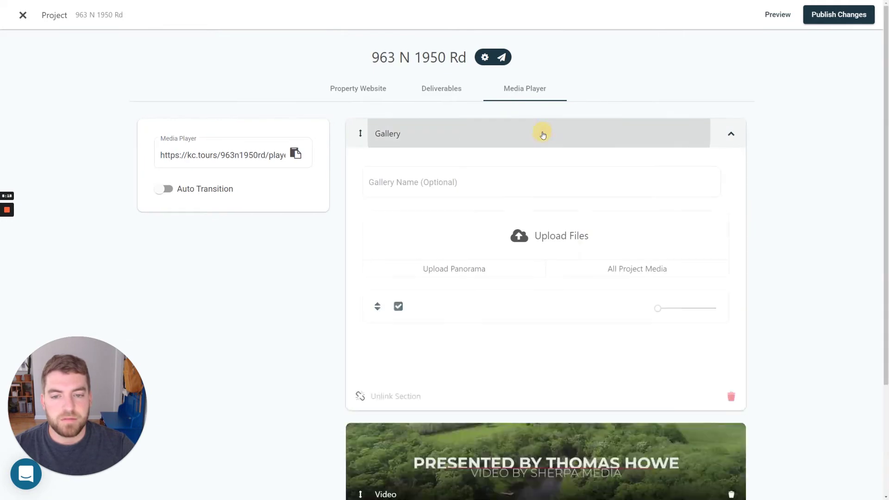
left_click(547, 264)
scroll(532, 324, "down", 4)
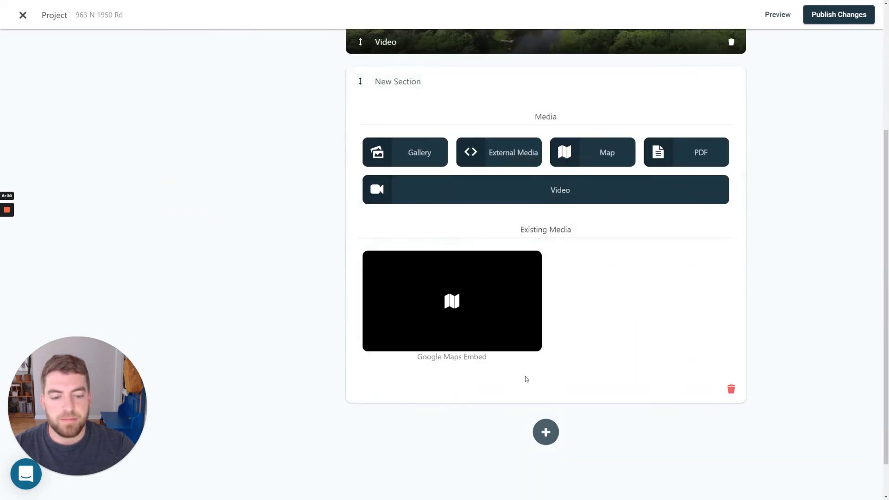
left_click(498, 333)
left_click(494, 258)
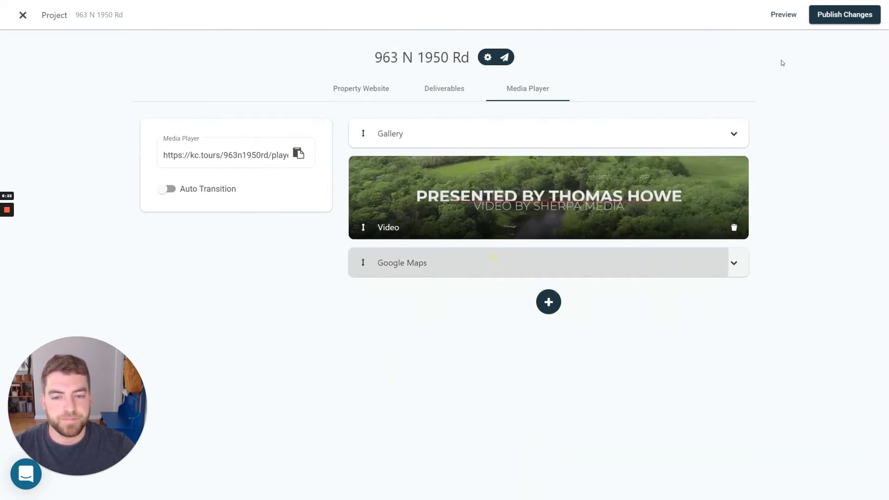
left_click(782, 14)
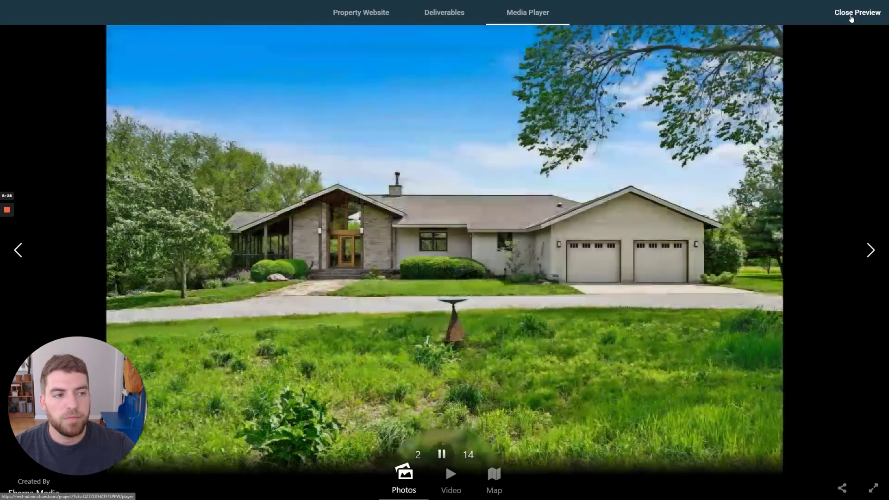
Close the media player preview to return to its editor.
left_click(852, 14)
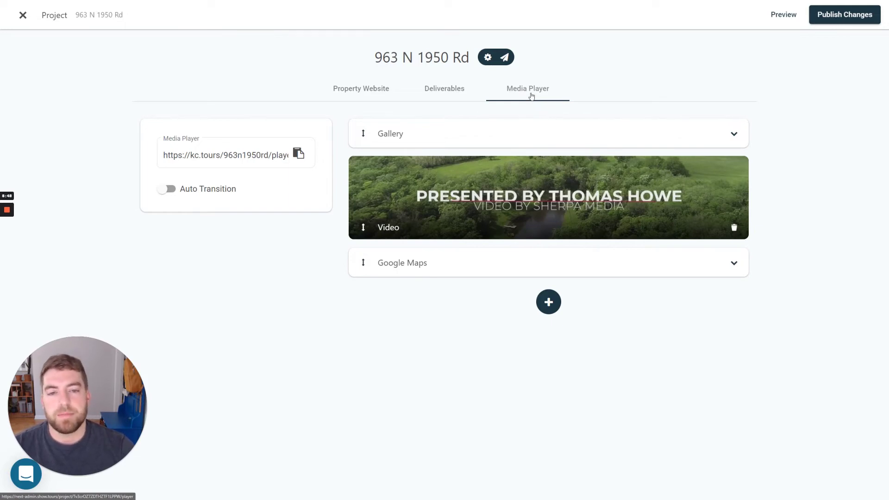
Add a Media Player section to the deliverables page and drag it above Property Website.
left_click(441, 99)
left_click(374, 99)
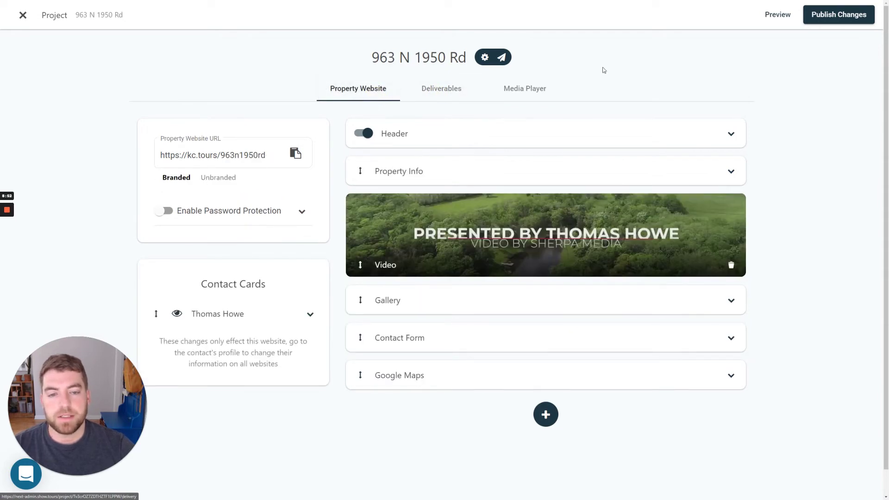
left_click(432, 91)
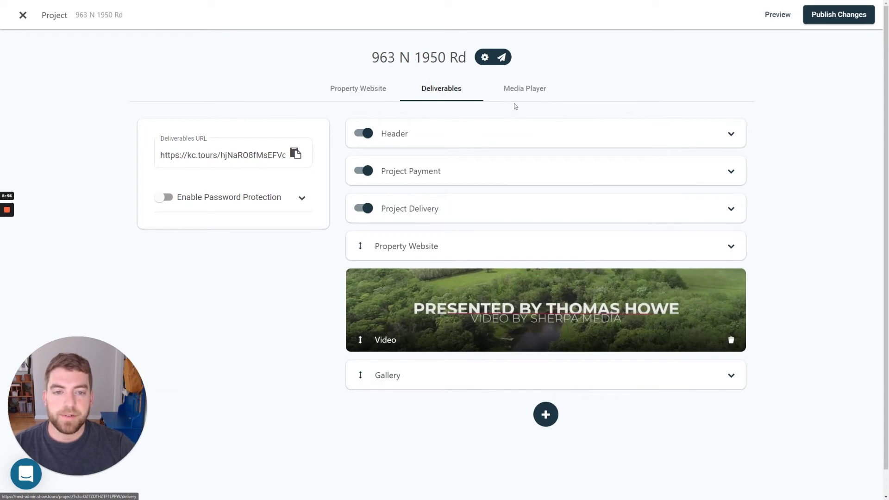
scroll(517, 139, "down", 1)
left_click(546, 387)
scroll(546, 351, "down", 5)
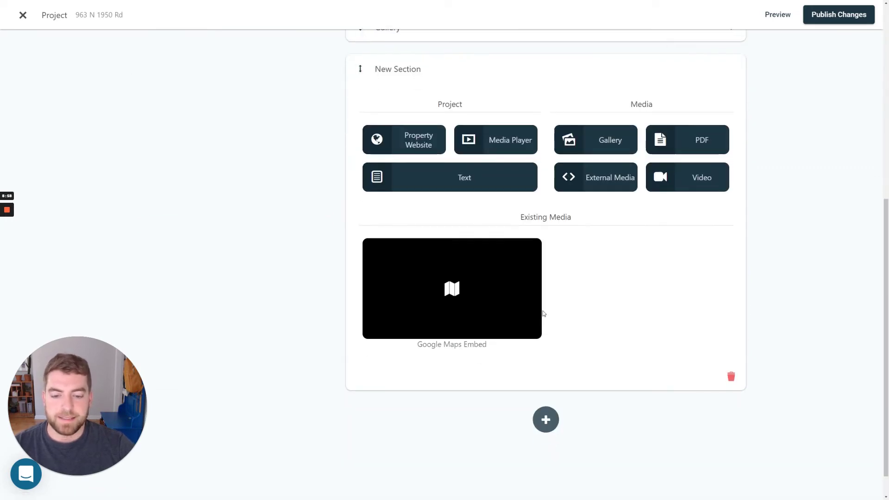
scroll(518, 231, "up", 3)
left_click(486, 260)
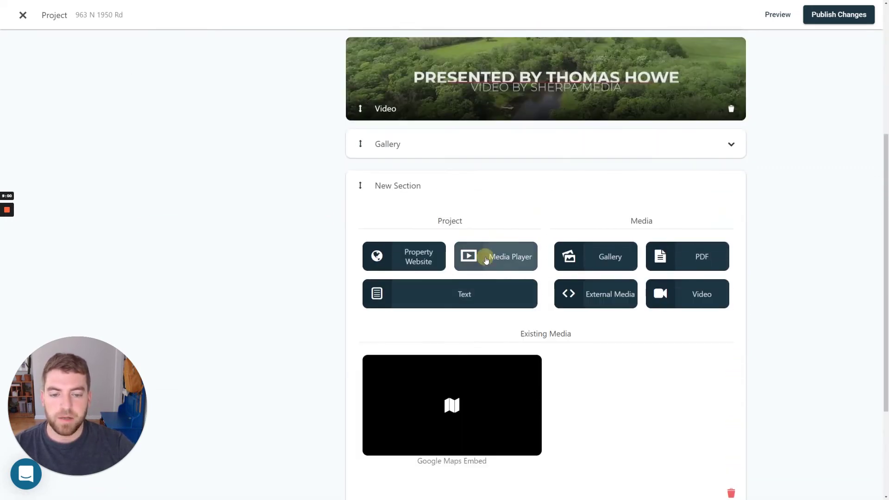
left_click(391, 307)
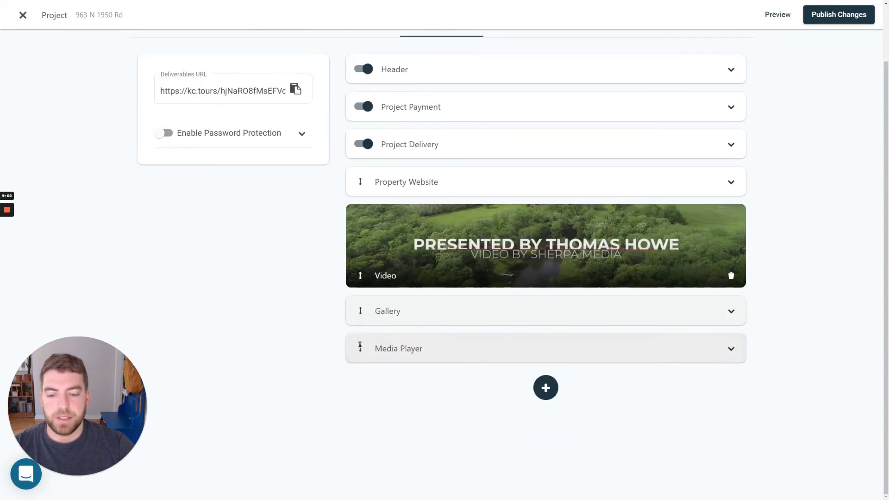
left_click_drag(360, 346, 361, 181)
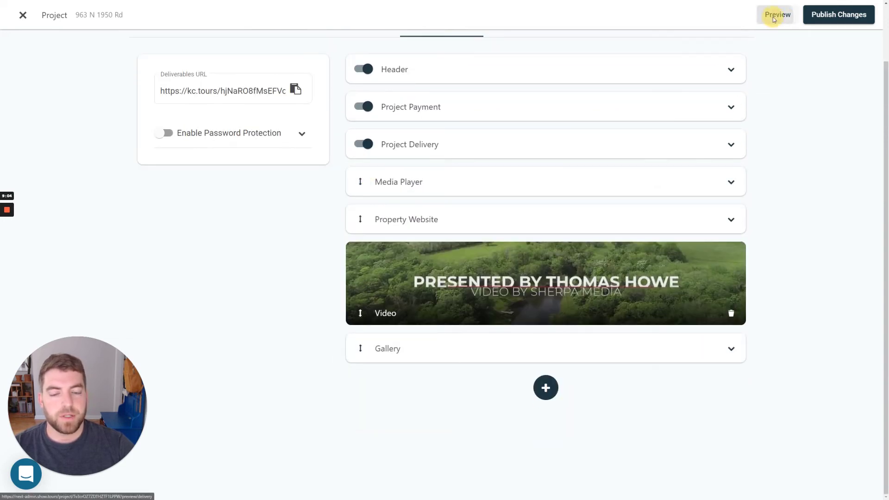
Preview the deliverables page, then delete the Media Player section again.
left_click(773, 18)
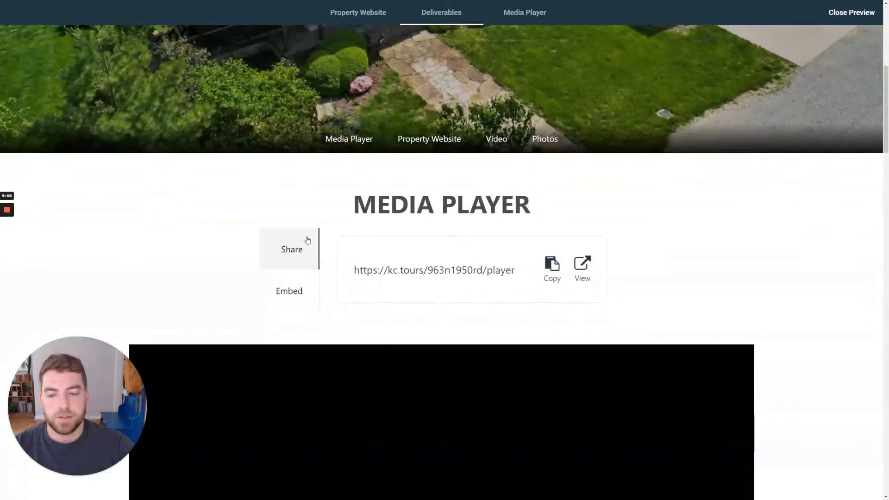
scroll(308, 240, "down", 5)
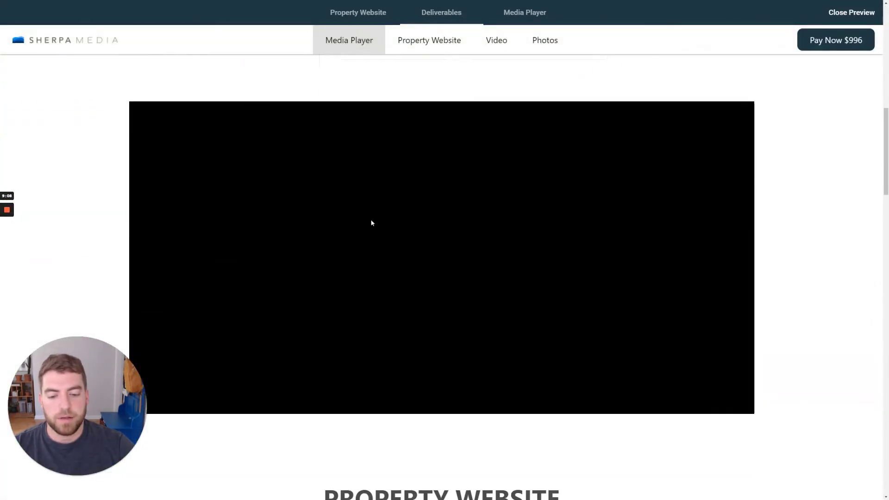
left_click(859, 15)
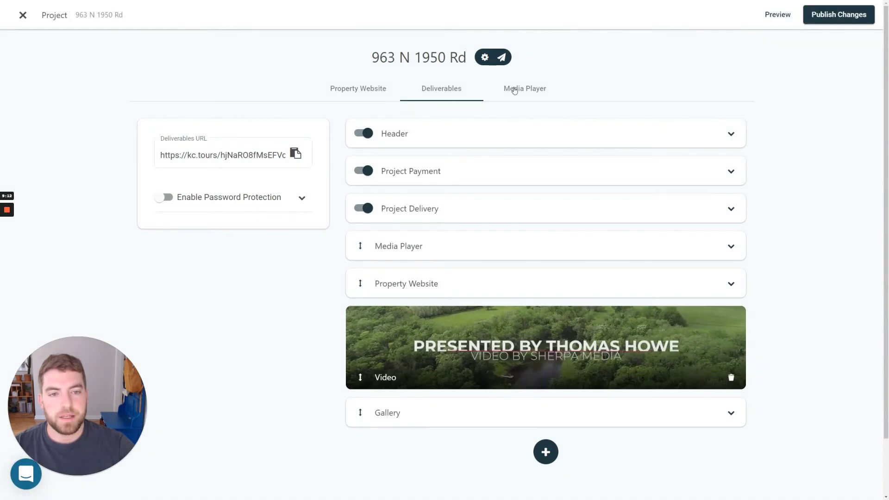
left_click(393, 249)
left_click(731, 355)
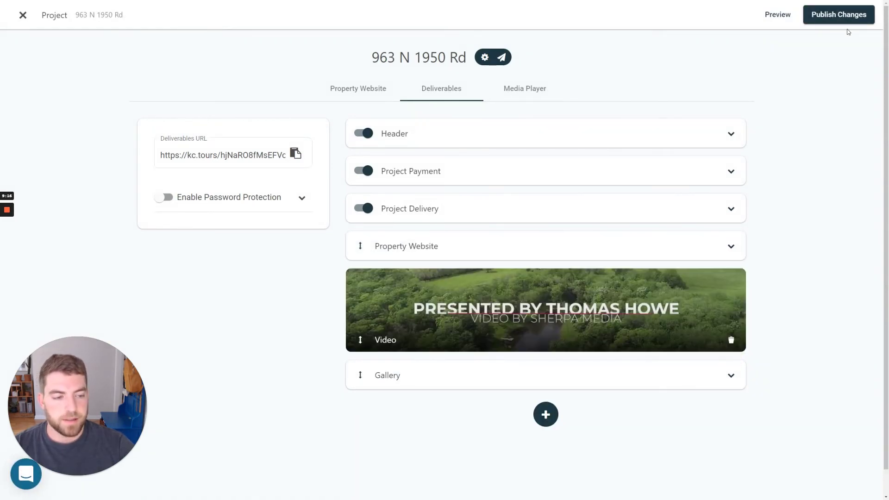
Publish the deliverables changes and change the domain name's ending to '654654' in project settings.
left_click(850, 15)
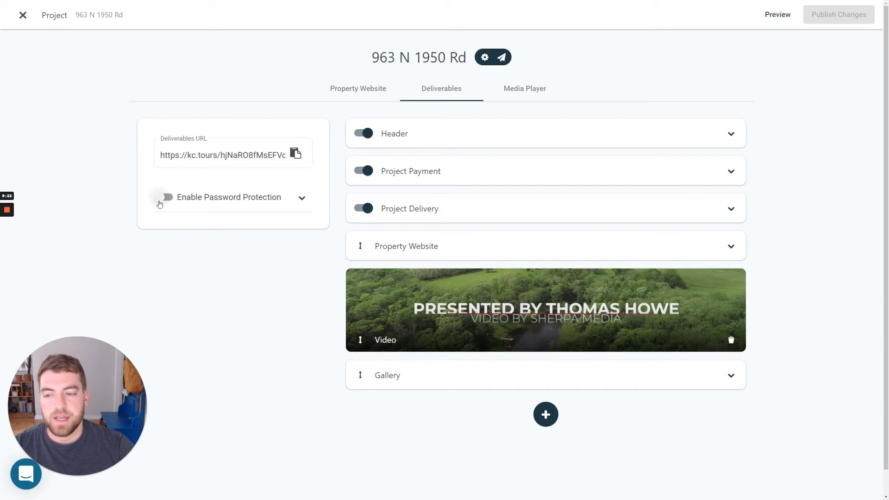
left_click(487, 59)
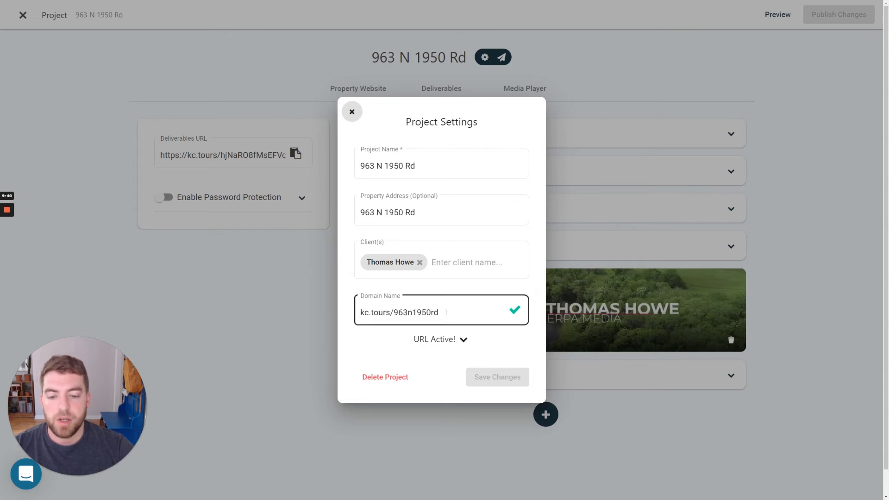
left_click_drag(447, 313, 409, 313)
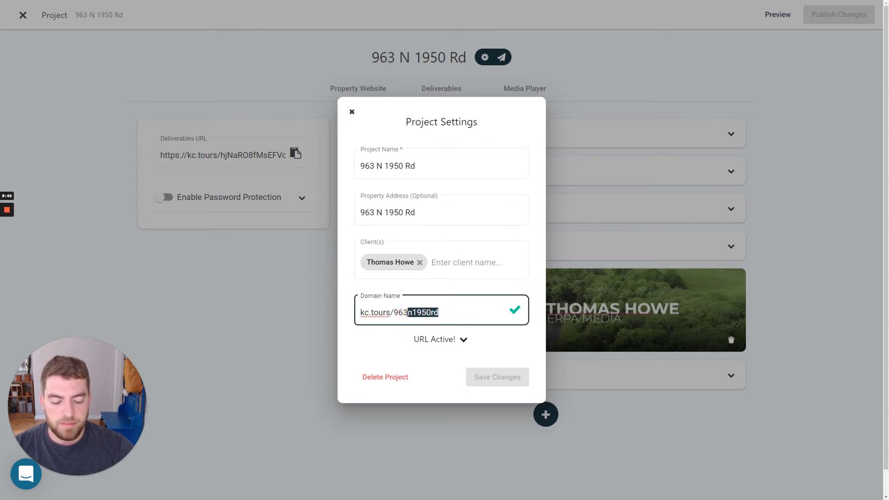
key("BackSpace")
type("654654")
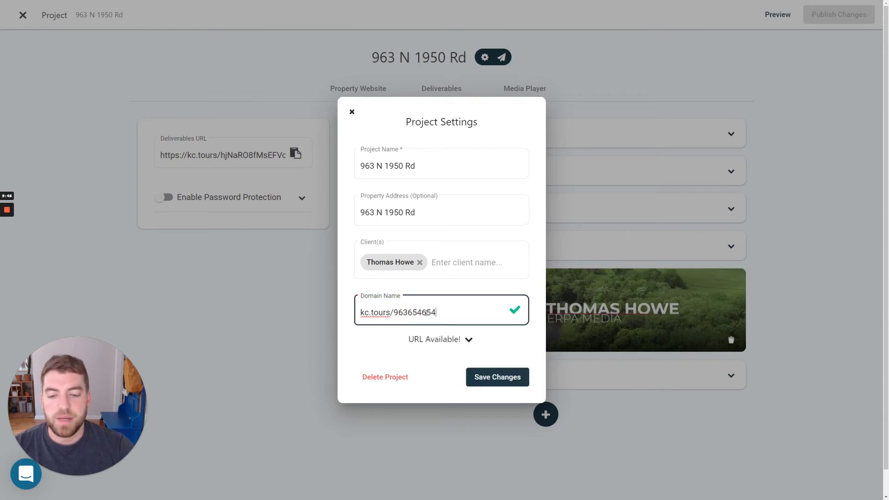
left_click(351, 113)
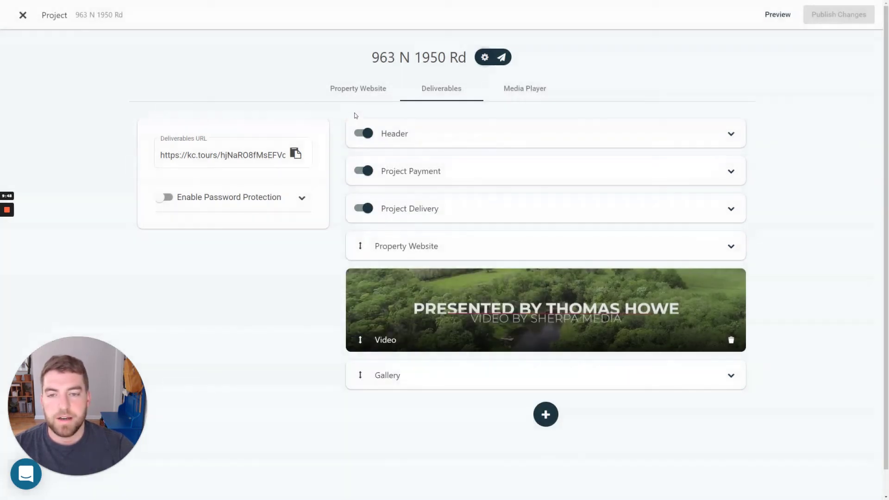
left_click(342, 91)
Preview the deliverables page as the client sees it.
left_click(435, 90)
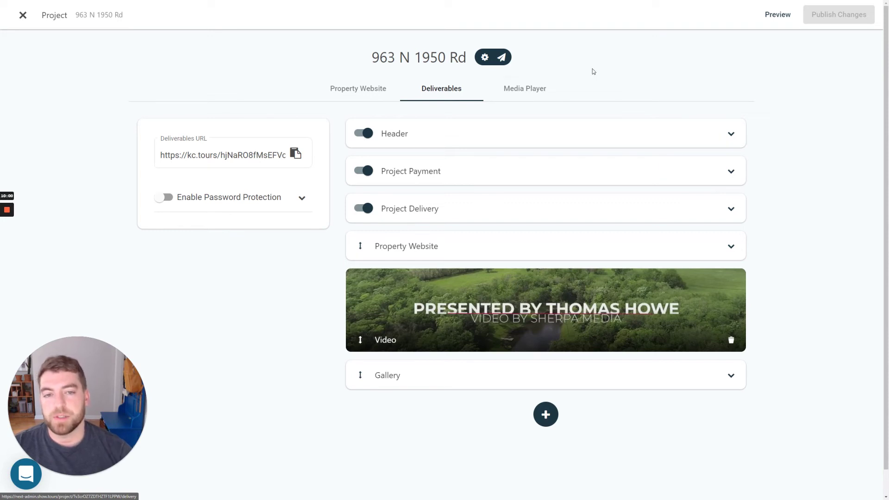
left_click(777, 14)
scroll(785, 213, "down", 12)
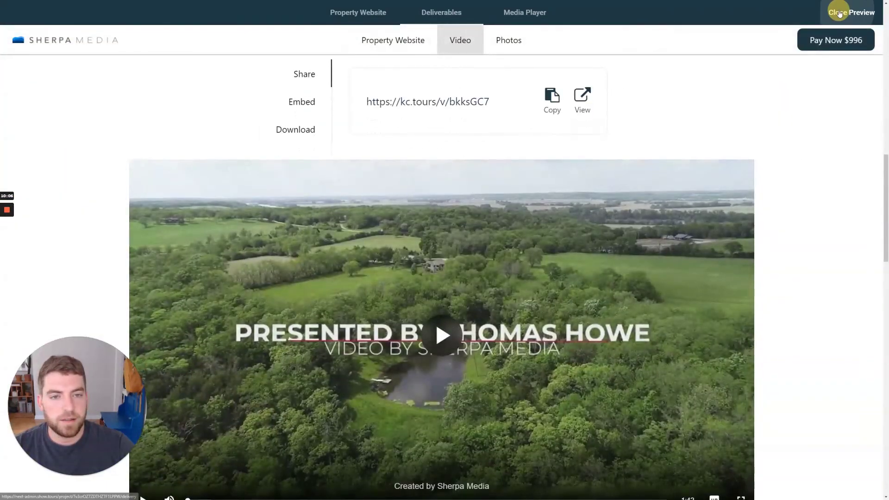
left_click(840, 13)
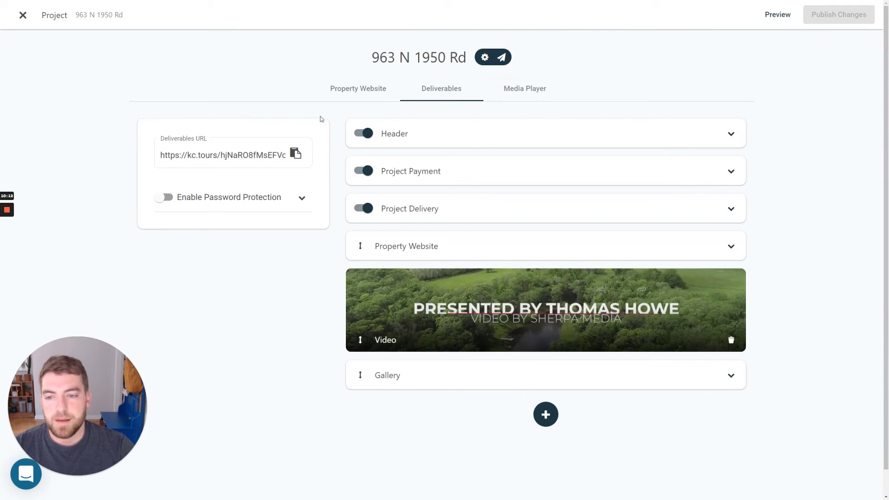
Copy the kc.tours deliverables link, then preview the client page once more.
left_click(236, 155)
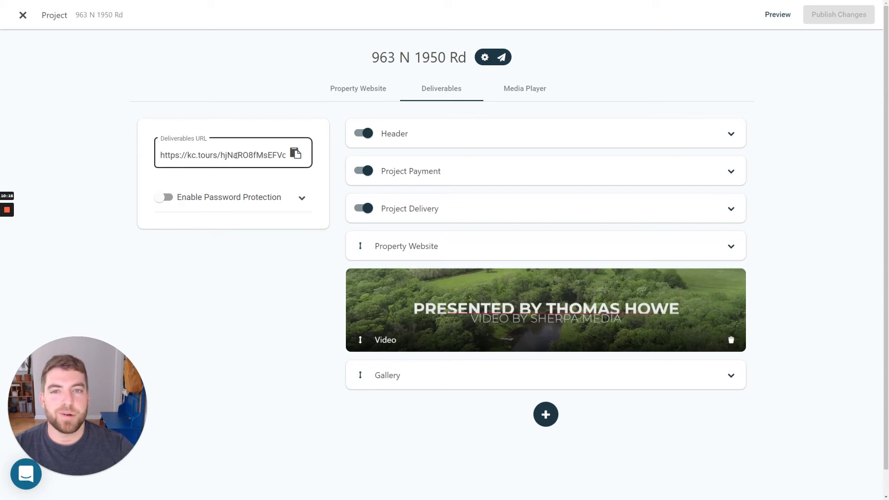
left_click(317, 160)
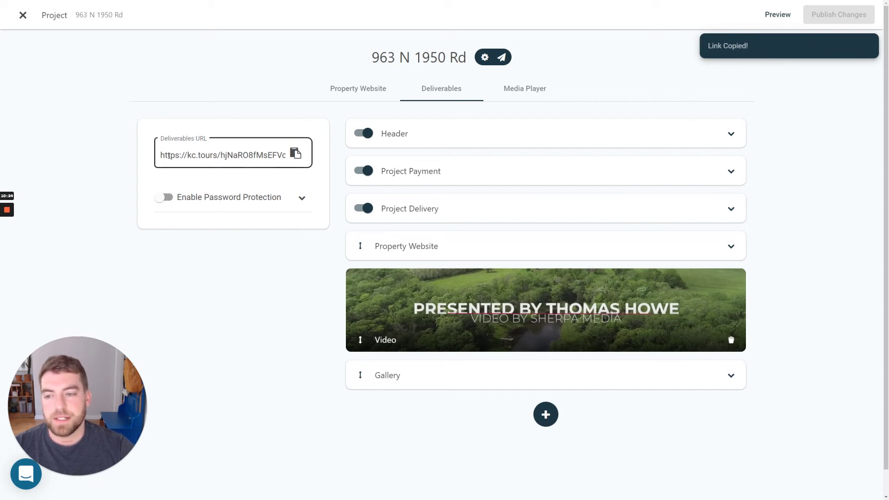
left_click(778, 15)
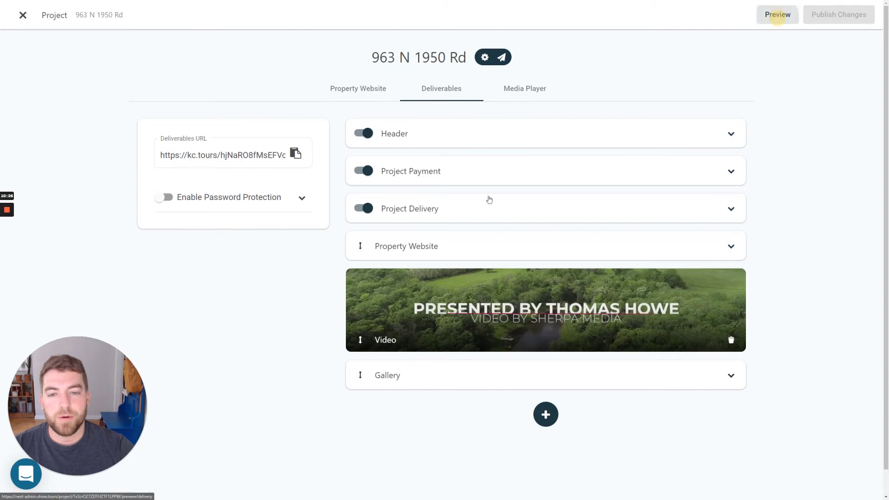
scroll(415, 219, "down", 5)
scroll(742, 54, "up", 5)
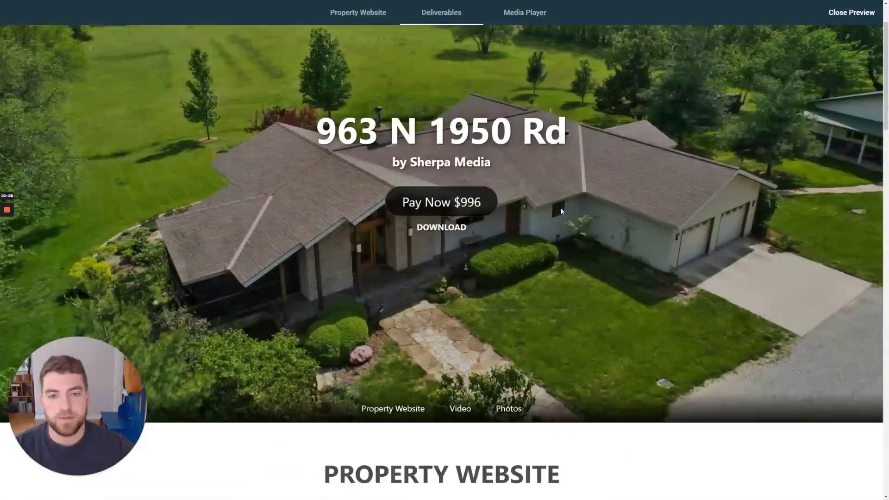
left_click(856, 13)
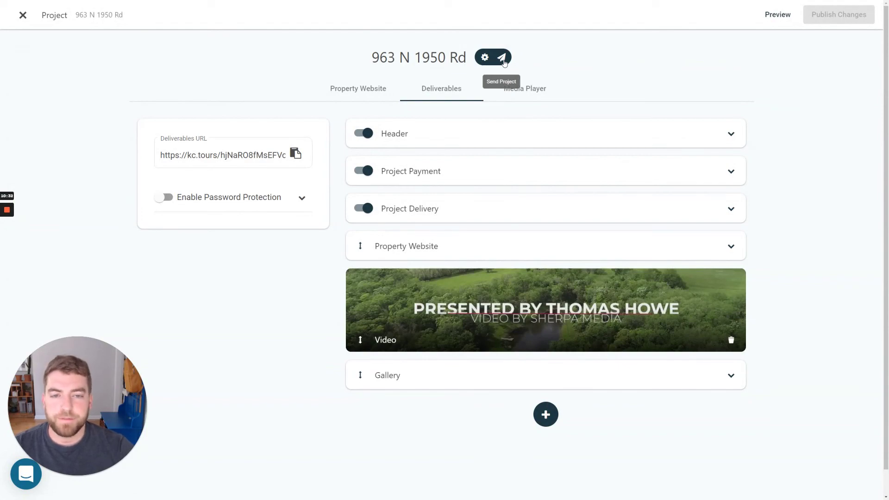
left_click(502, 58)
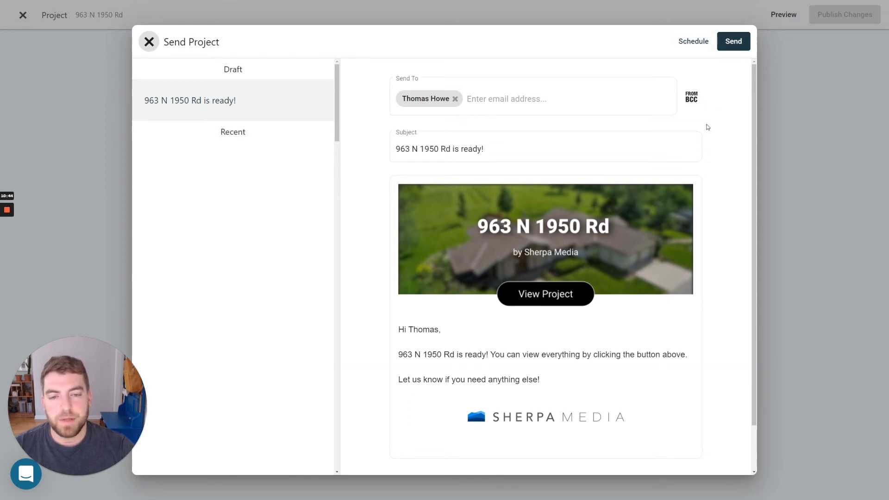
left_click(691, 98)
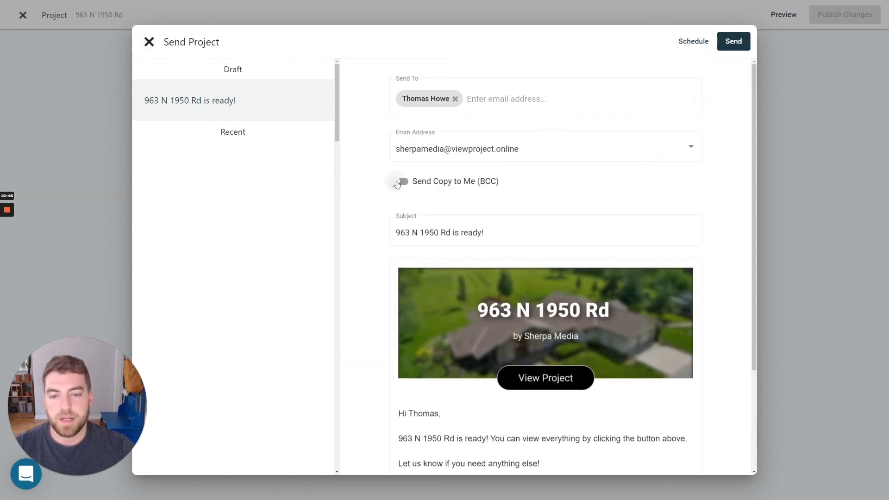
left_click(440, 149)
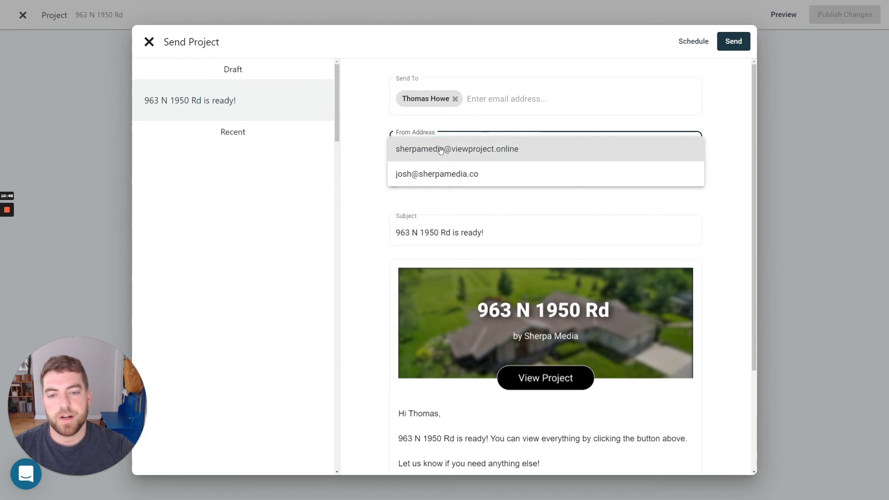
left_click(441, 149)
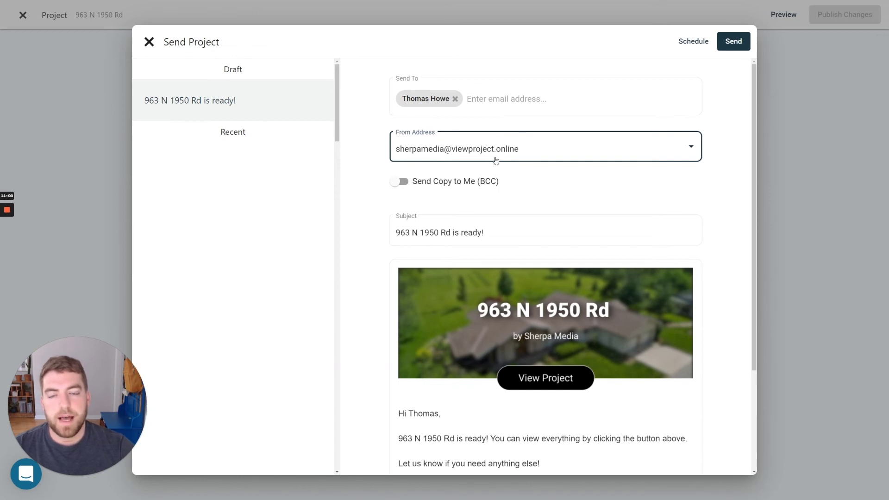
left_click(716, 116)
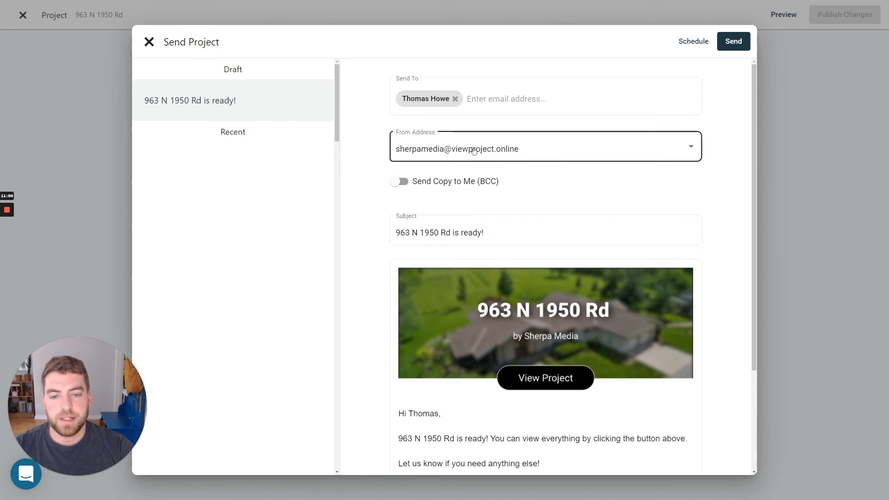
scroll(369, 171, "down", 3)
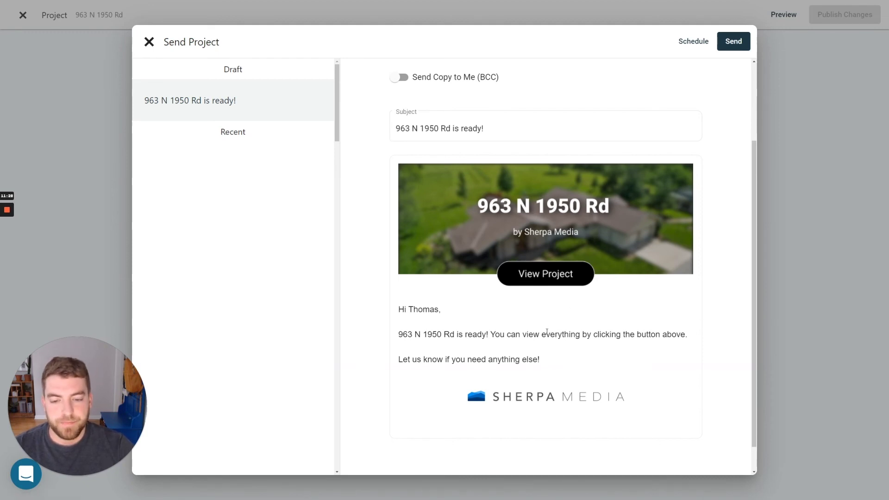
scroll(371, 298, "up", 3)
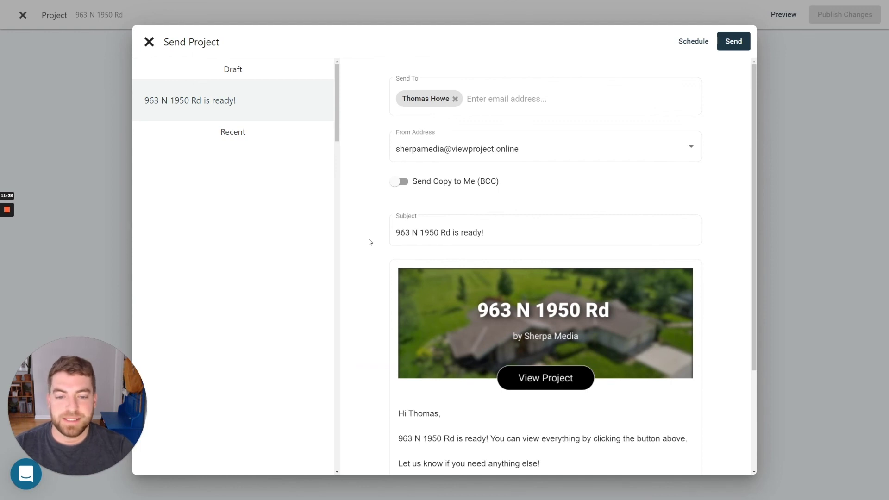
scroll(371, 242, "down", 2)
scroll(373, 260, "up", 2)
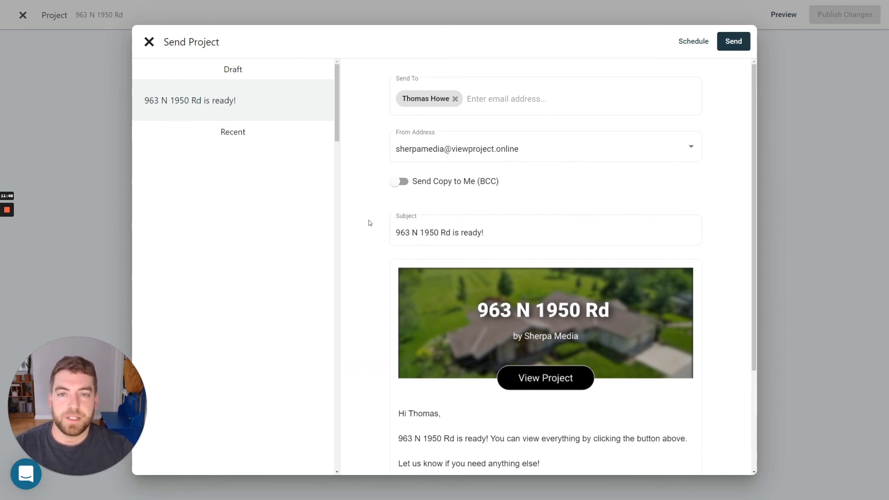
scroll(384, 222, "down", 3)
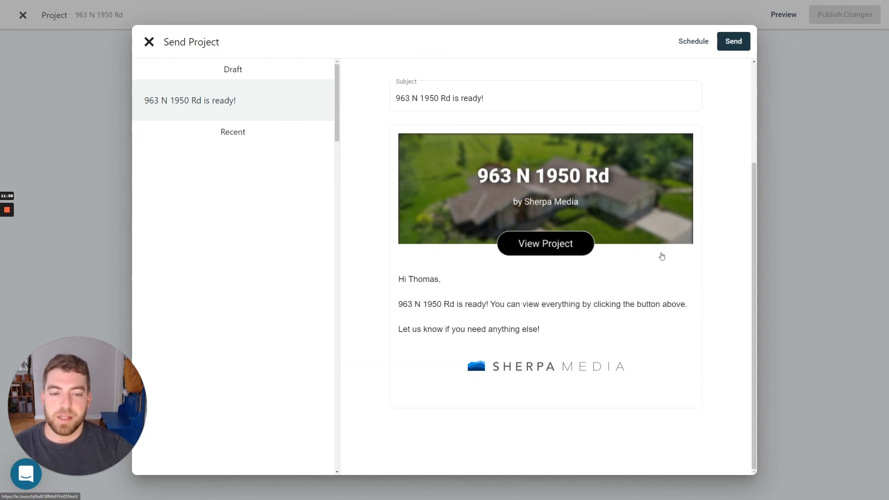
scroll(700, 248, "up", 3)
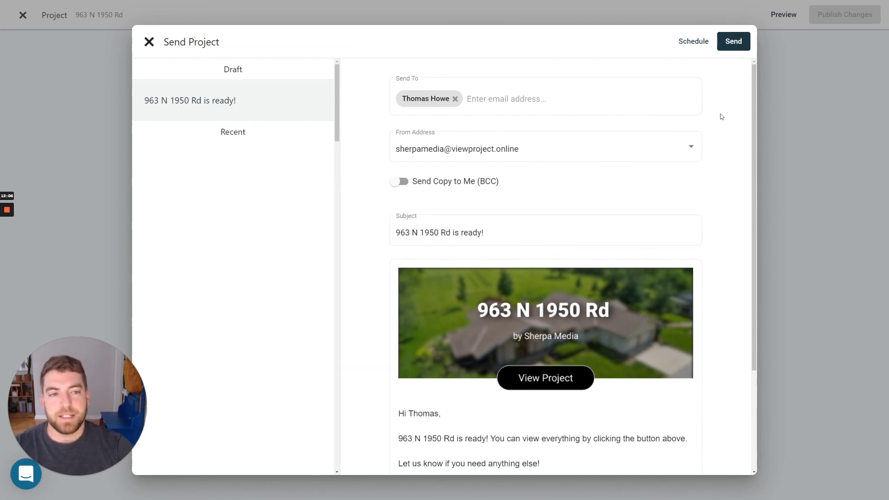
left_click(149, 42)
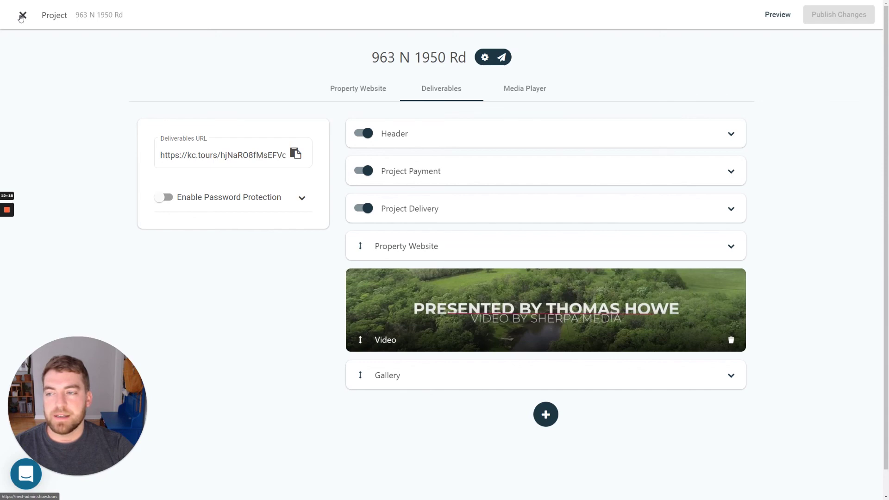
Exit to the projects dashboard and view the activity on the project's status icons.
left_click(22, 16)
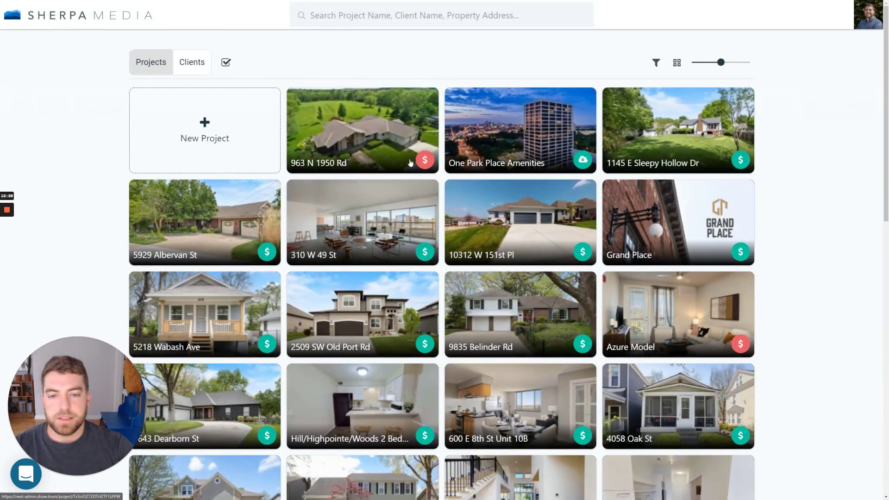
mouse_move(421, 161)
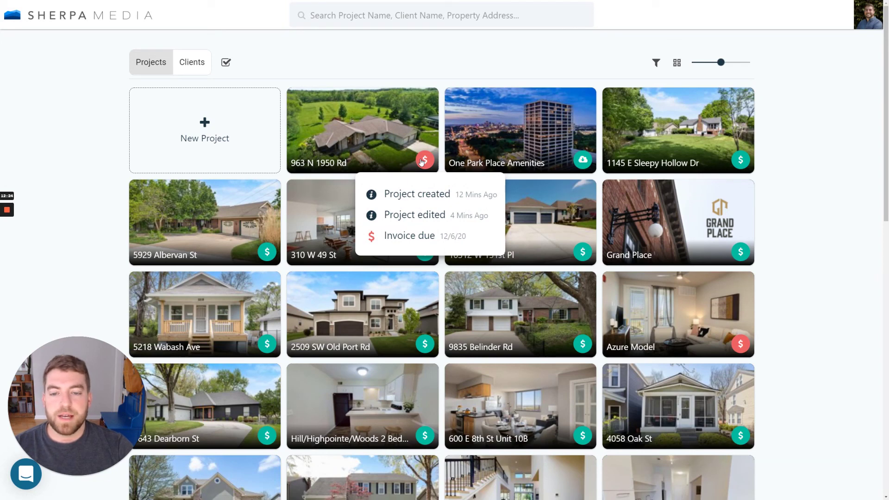
mouse_move(579, 161)
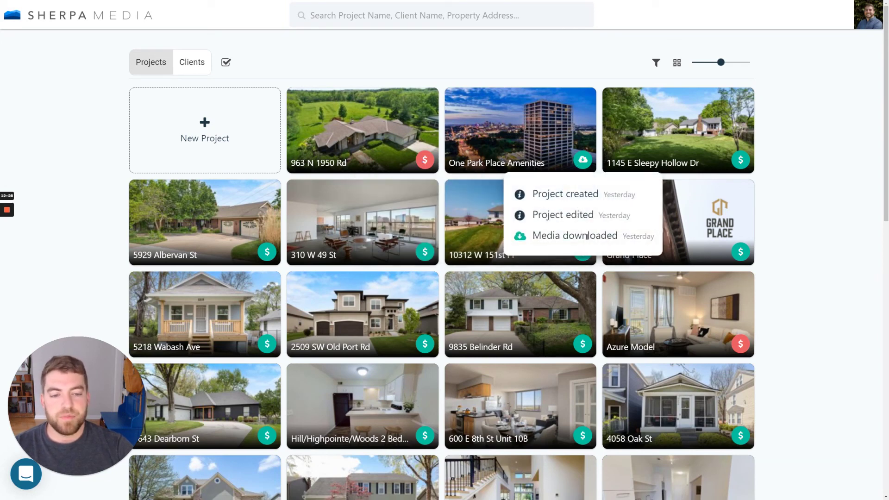
mouse_move(740, 160)
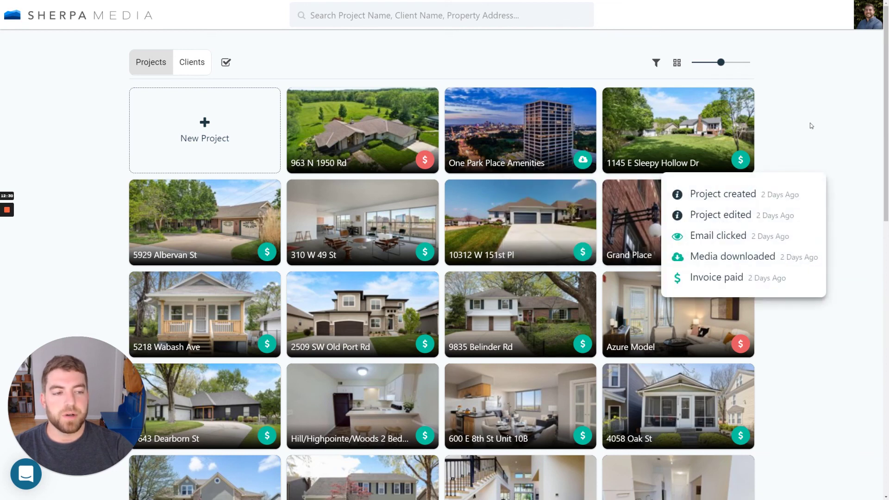